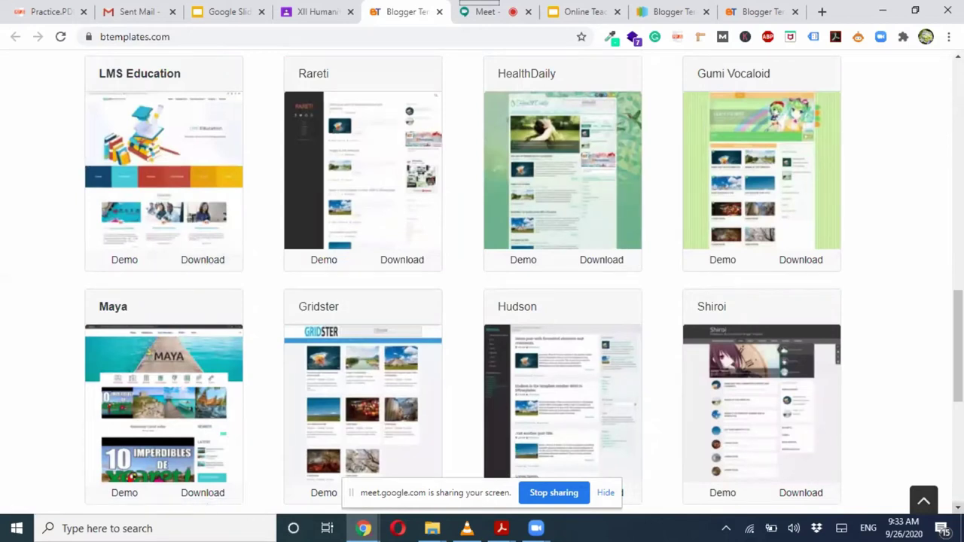
# Download the free Gridster Blogger template from its BTemplates page
pyautogui.scroll(-1, 475, 446)
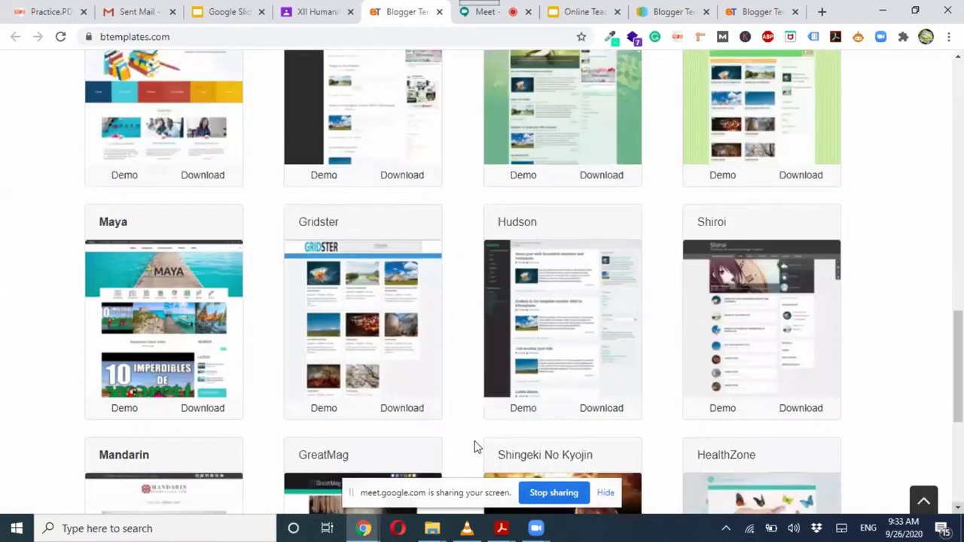
pyautogui.click(416, 410)
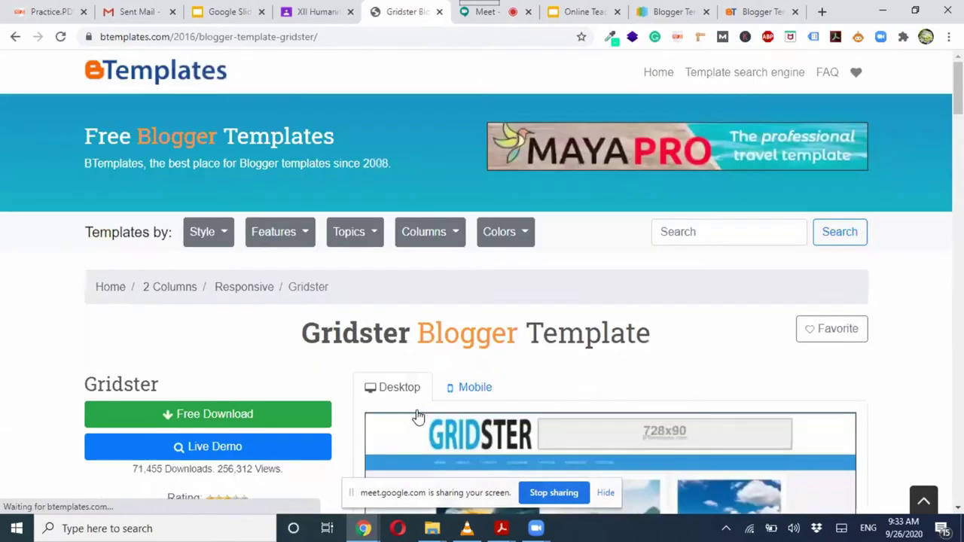
pyautogui.click(270, 415)
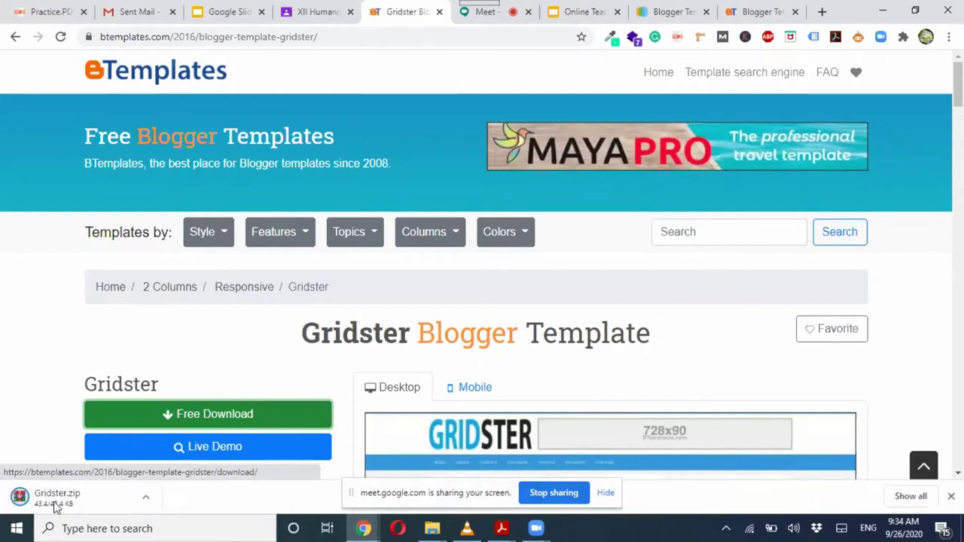
# Open the downloaded Gridster.zip and extract its contents to a Gridster folder in Downloads
pyautogui.click(148, 501)
pyautogui.click(166, 449)
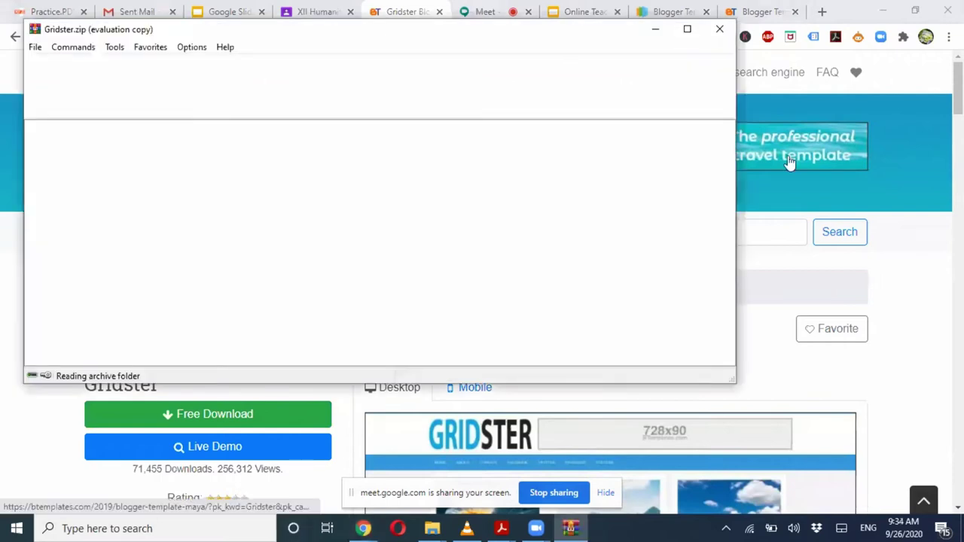
pyautogui.click(470, 213)
pyautogui.click(92, 75)
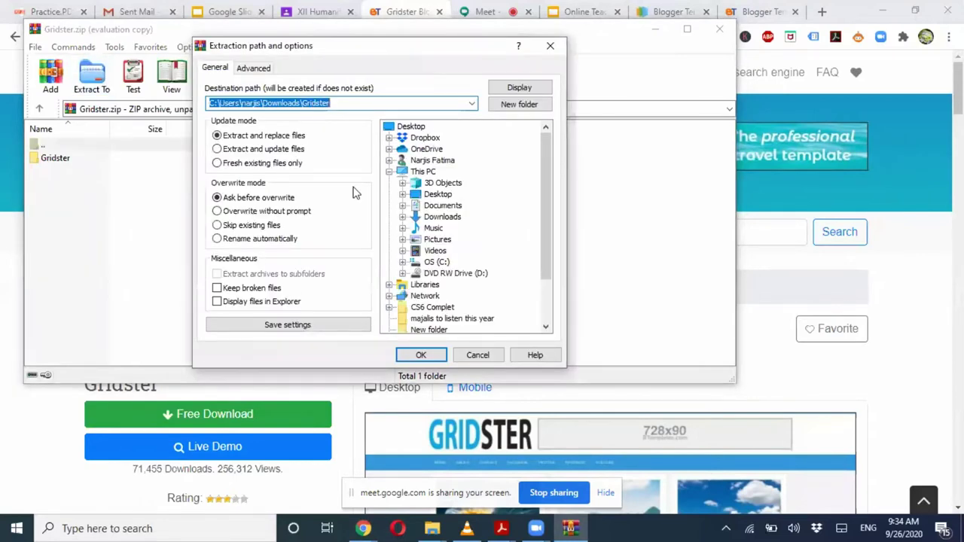
pyautogui.click(422, 356)
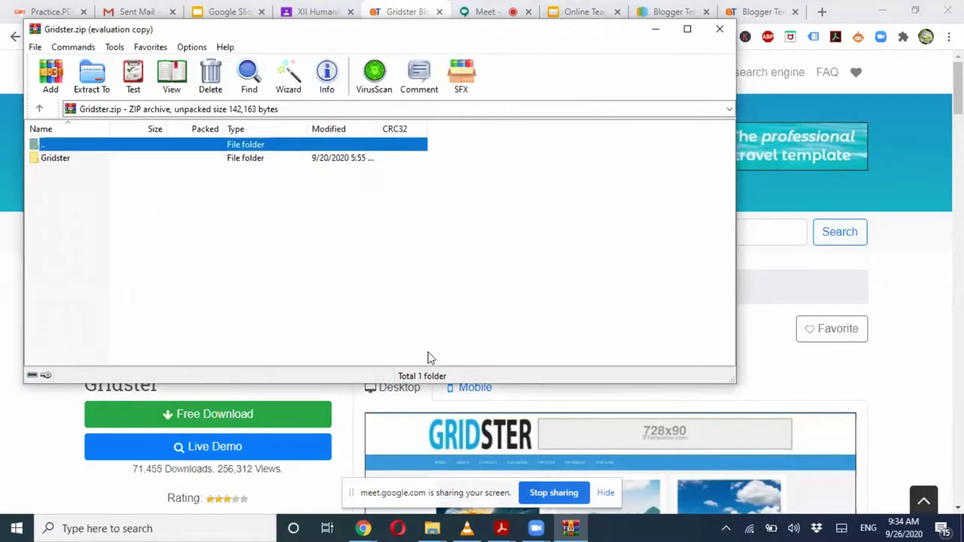
pyautogui.click(659, 36)
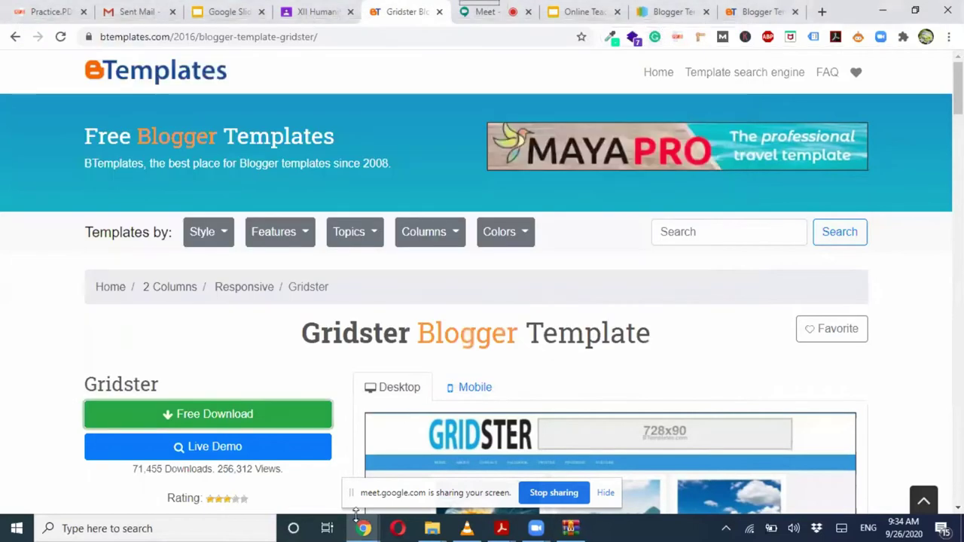
# Switch to the Blogger theme page of Food Diaries and start restoring a theme from an uploaded file
pyautogui.moveTo(364, 527)
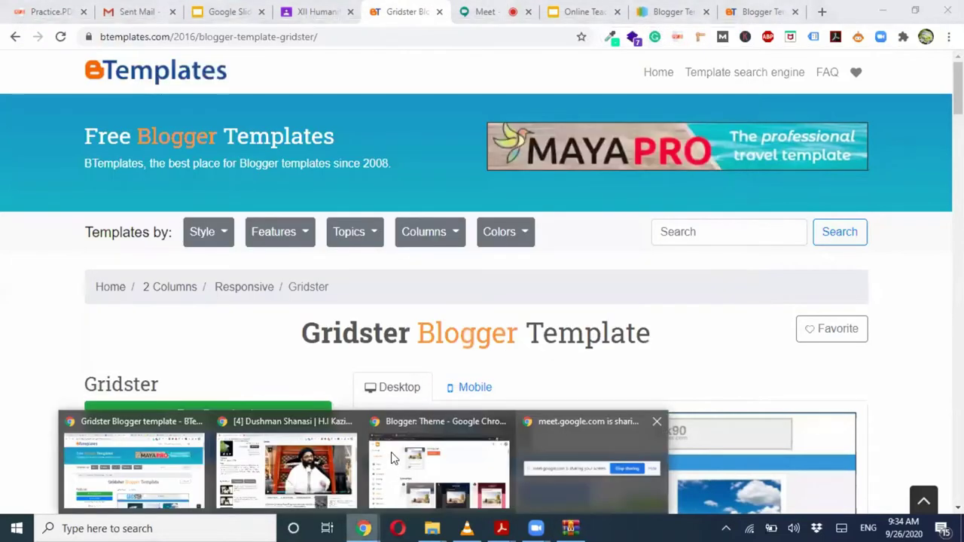
pyautogui.click(419, 461)
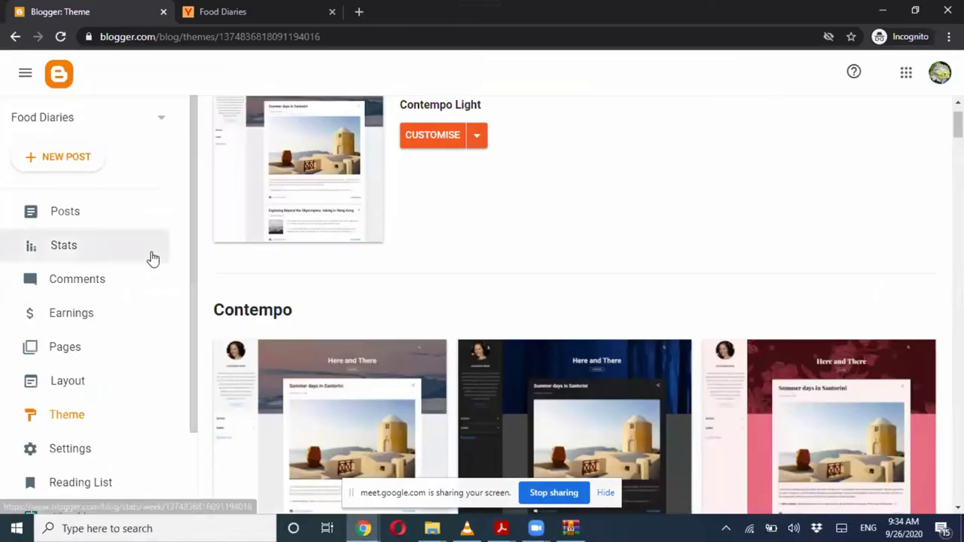
pyautogui.click(478, 136)
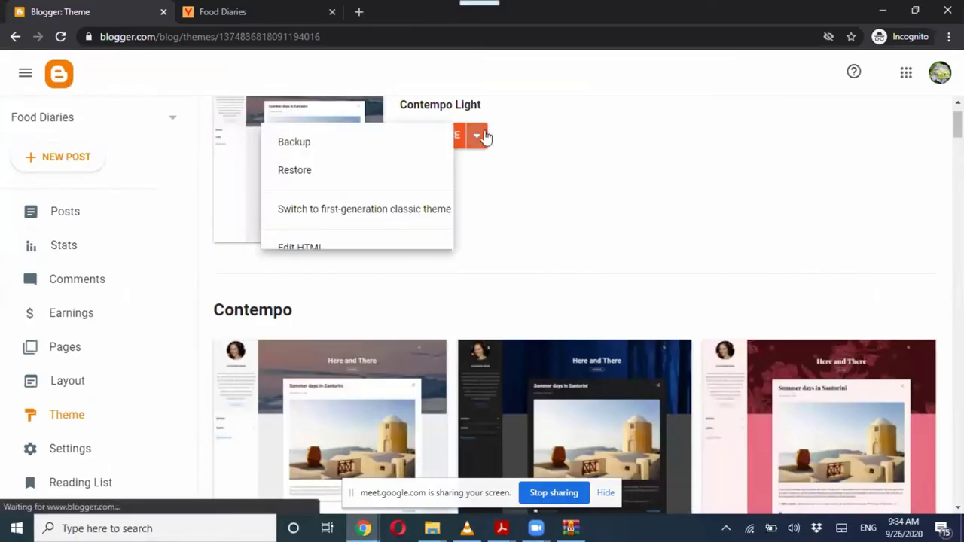
pyautogui.click(413, 172)
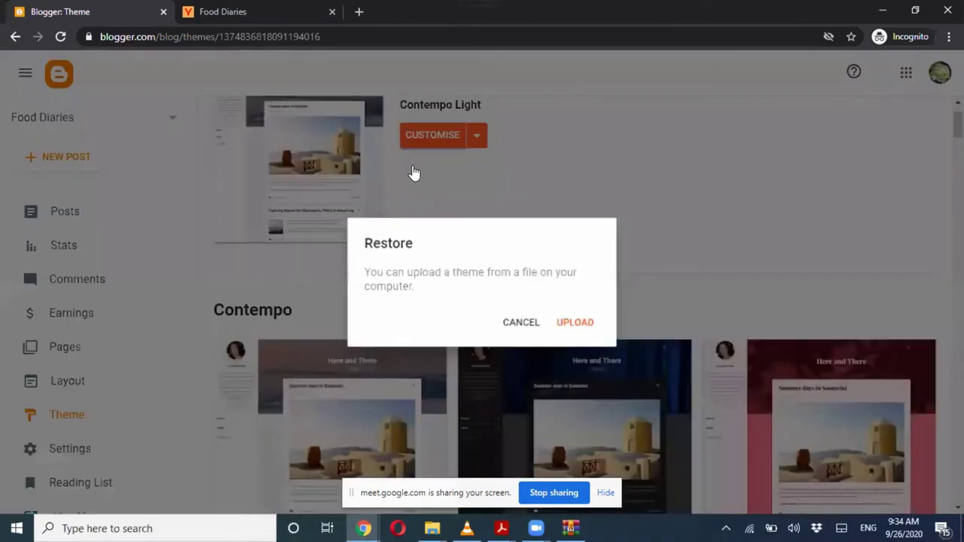
pyautogui.click(574, 323)
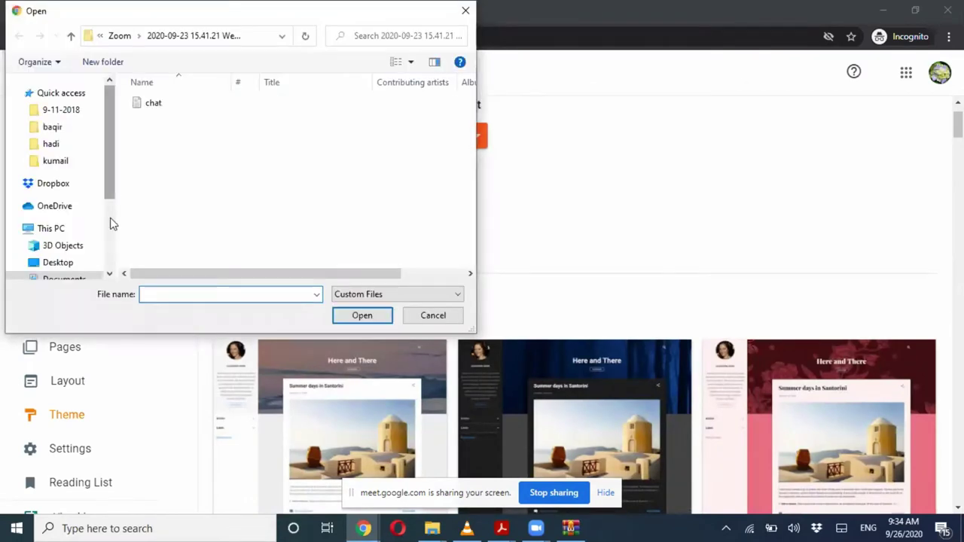
# Upload the Gridster XML file from the nested Gridster folder in Downloads as the blog's theme
pyautogui.click(109, 274)
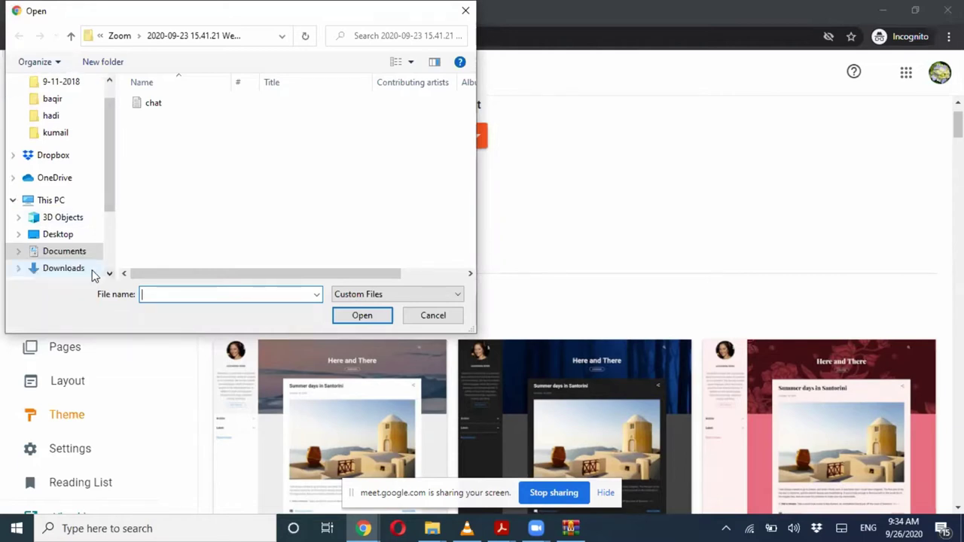
pyautogui.click(92, 273)
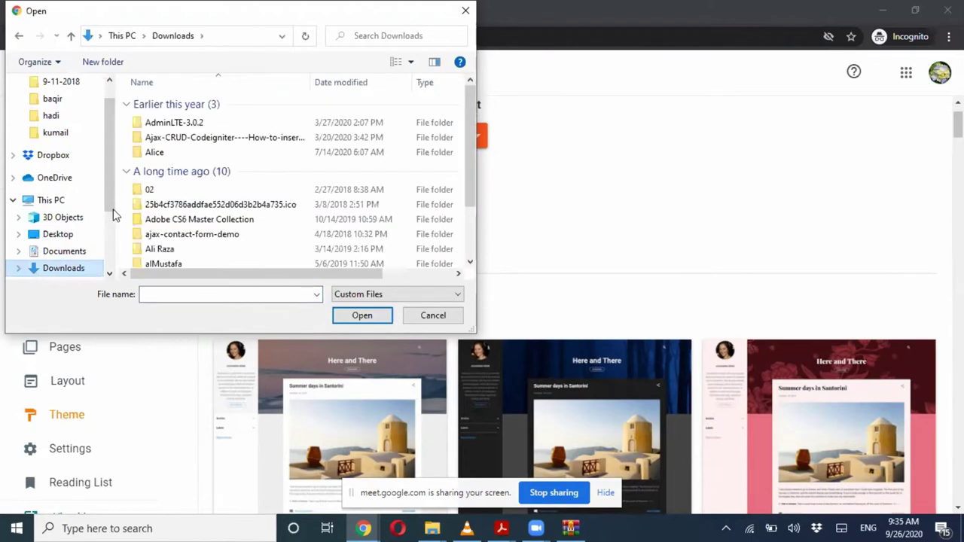
pyautogui.doubleClick(172, 123)
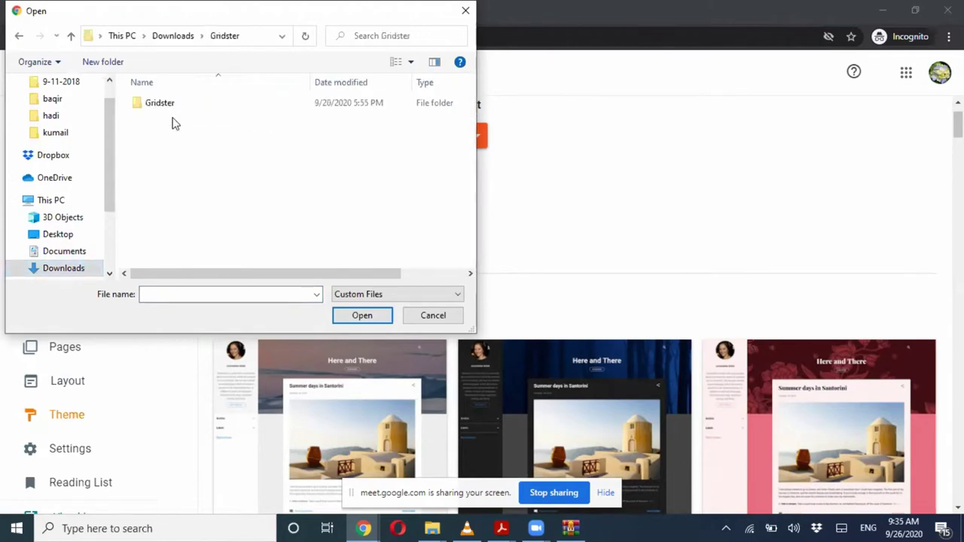
pyautogui.click(171, 112)
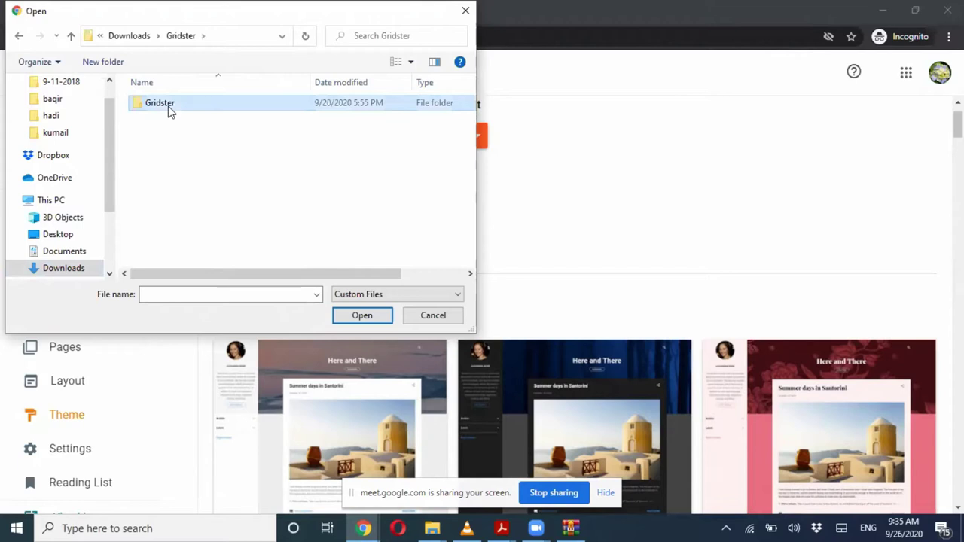
pyautogui.doubleClick(170, 112)
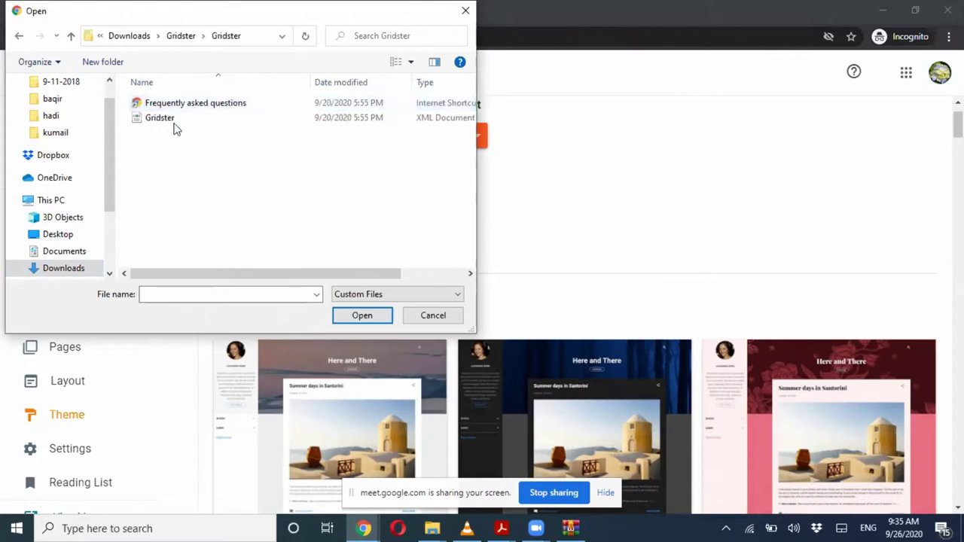
pyautogui.click(426, 124)
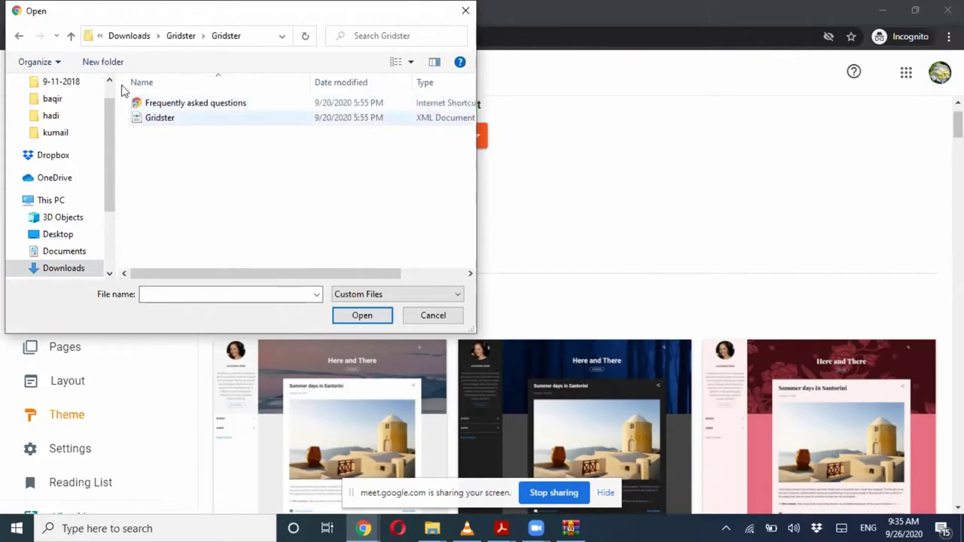
pyautogui.click(168, 121)
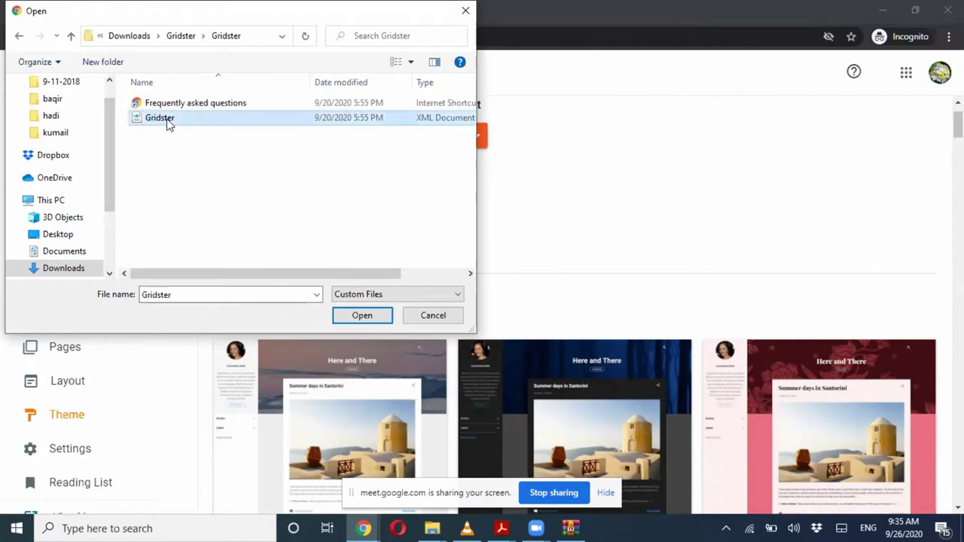
pyautogui.click(348, 320)
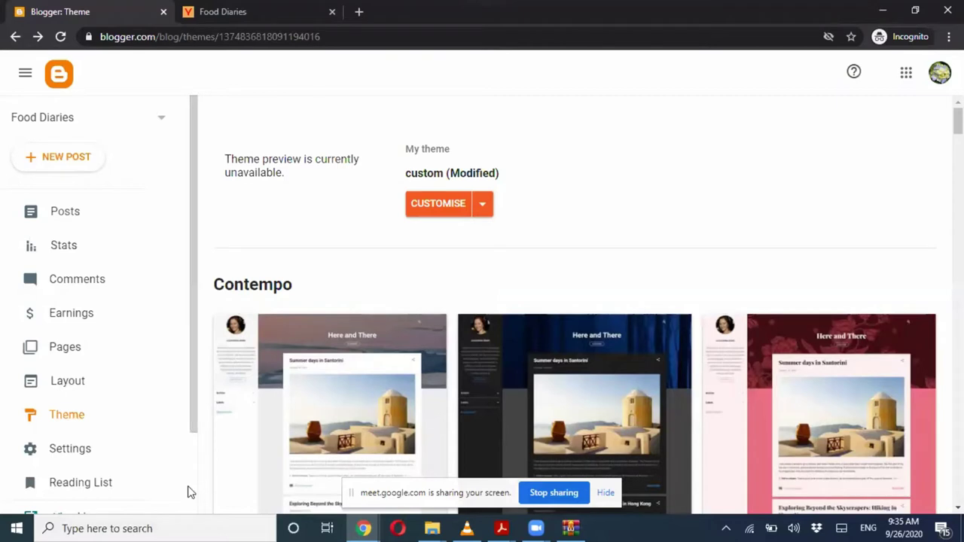
# View the Food Diaries blog and look through its home page with the uploaded theme
pyautogui.scroll(-2, 192, 493)
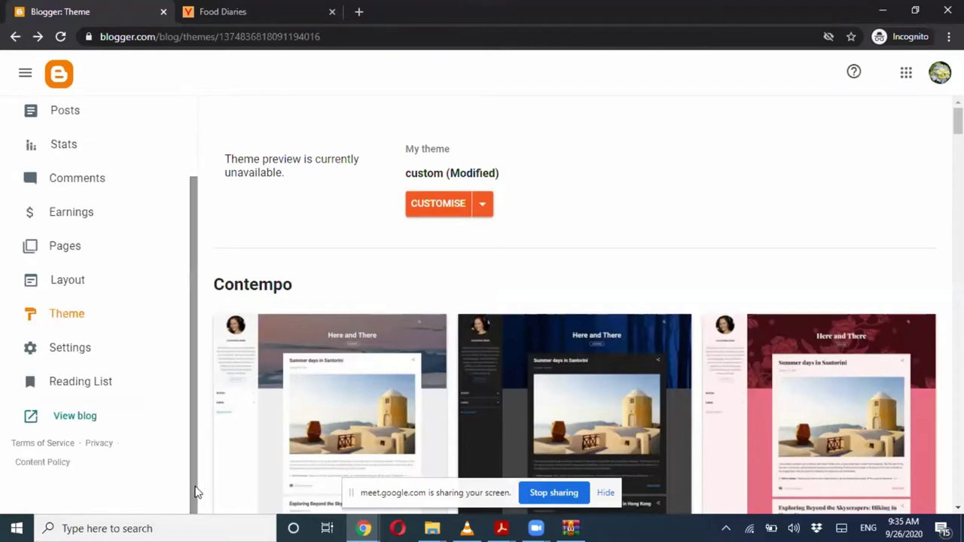
pyautogui.click(62, 419)
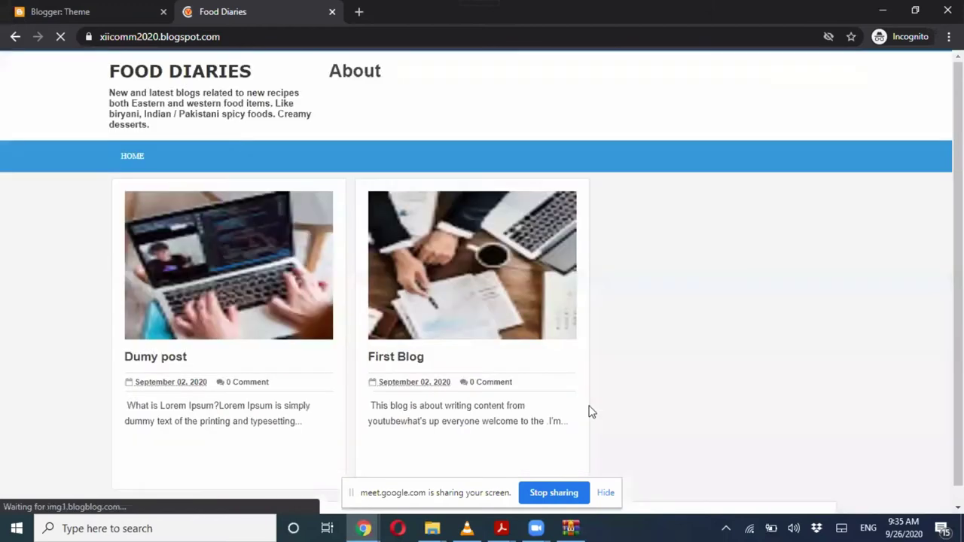
pyautogui.scroll(-5, 891, 136)
pyautogui.scroll(5, 920, 100)
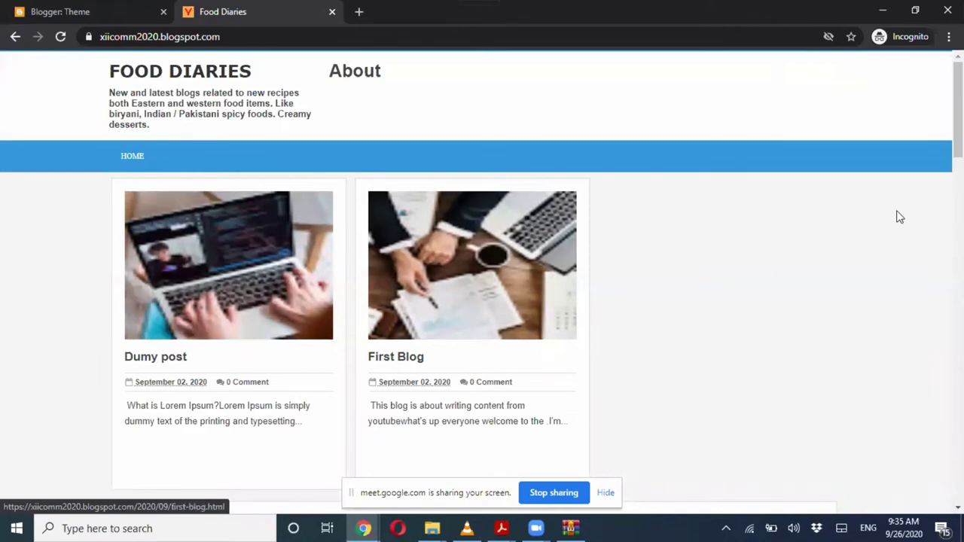
# Go to the blog's posts and paste the copied Lorem ipsum passage four times below the Healthy Diet post's image, separating the last two as paragraphs
pyautogui.click(74, 16)
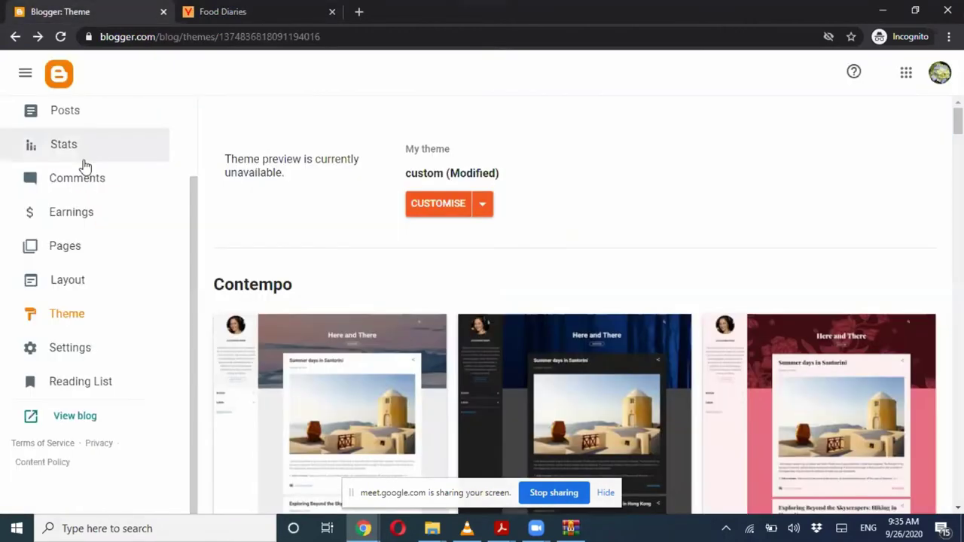
pyautogui.click(102, 110)
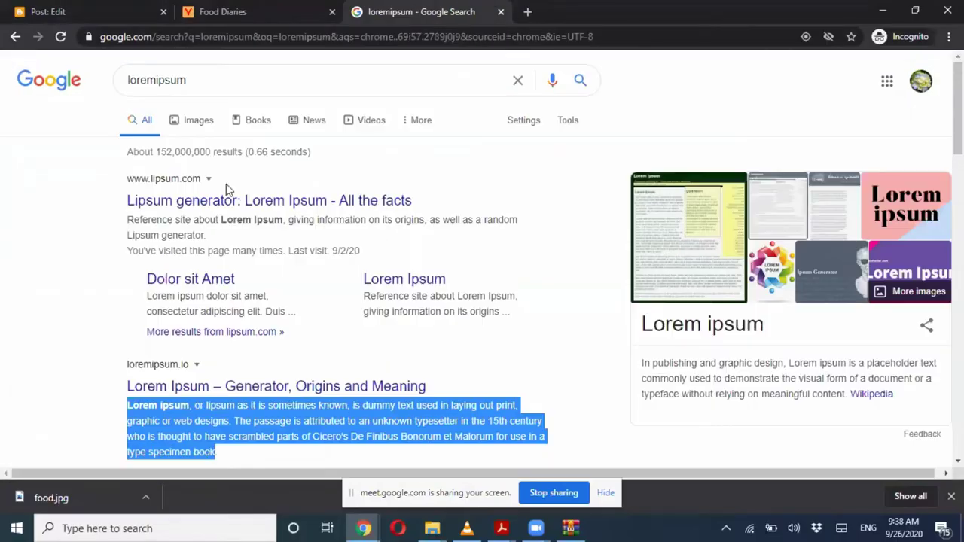
pyautogui.hotkey('ctrl', '1')
pyautogui.hotkey('ctrl', 'v')
pyautogui.hotkey('ctrl', 'v')
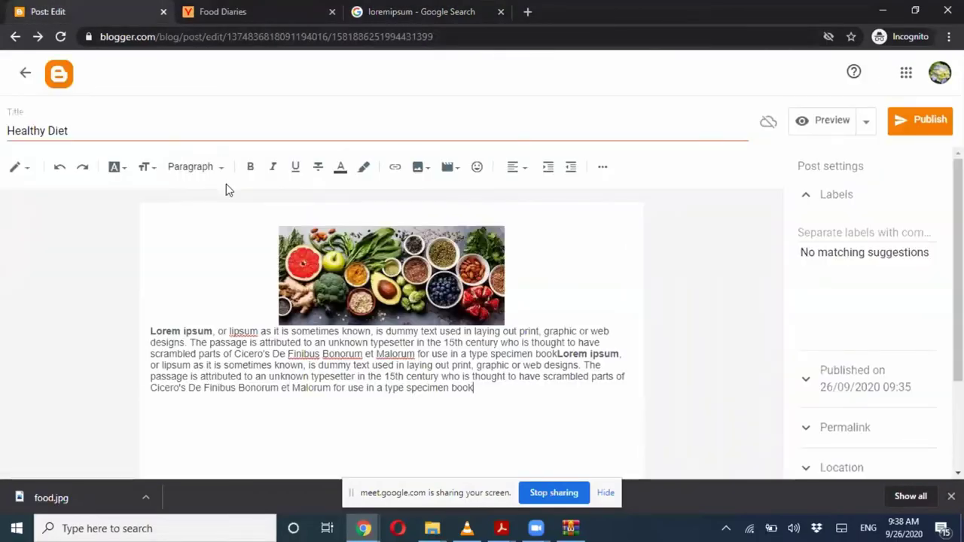
pyautogui.press('Return')
pyautogui.press('Return')
pyautogui.write("Lorem ipsum, or lipsum as it is sometimes known, is dummy text used in laying out print, graphic or web designs. The passage is attributed to an unknown typesetter in the 15th century who is thought to have scrambled parts of Cicero's De Finibus Bonorum et Malorum for use in a type specimen book")
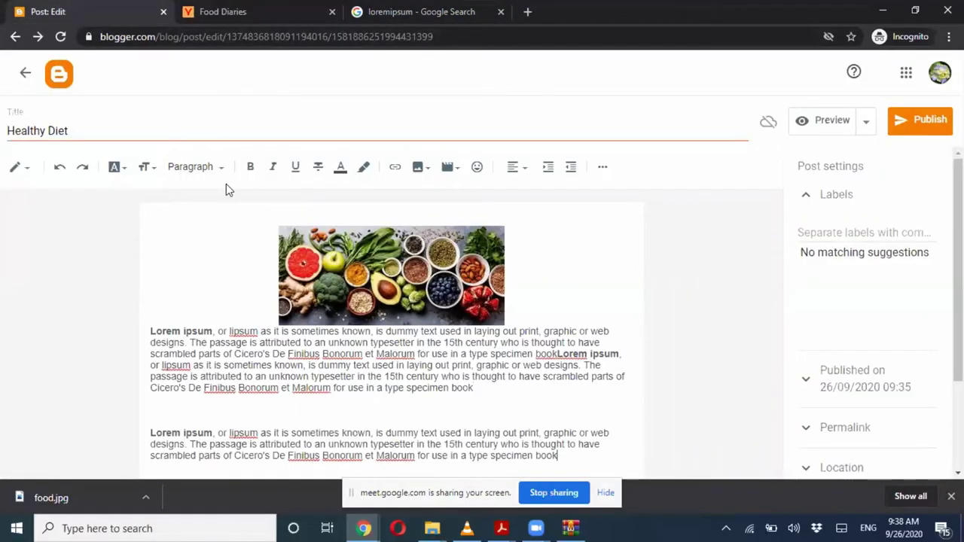
pyautogui.press('Return')
pyautogui.write("Lorem ipsum, or lipsum as it is sometimes known, is dummy text used in laying out print, graphic or web designs. The passage is attributed to an unknown typesetter in the 15th century who is thought to have scrambled parts of Cicero's De Finibus Bonorum et Malorum for use in a type specimen book")
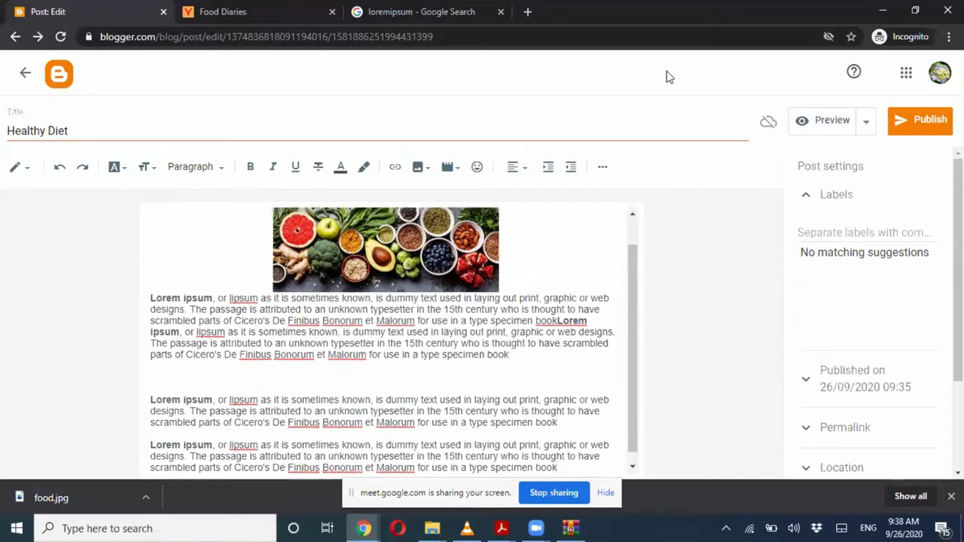
# Publish the Healthy Diet post and reload the Food Diaries blog's home page
pyautogui.click(919, 122)
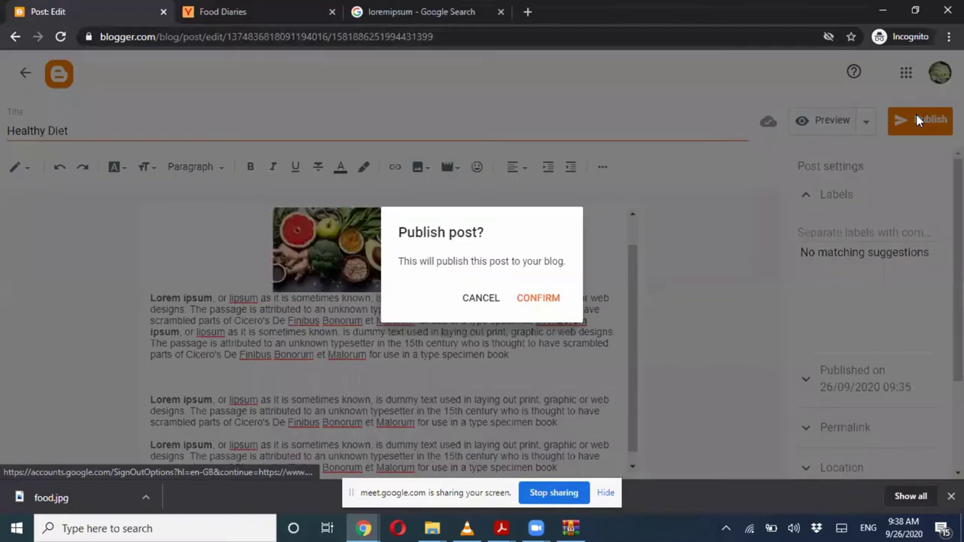
pyautogui.click(553, 296)
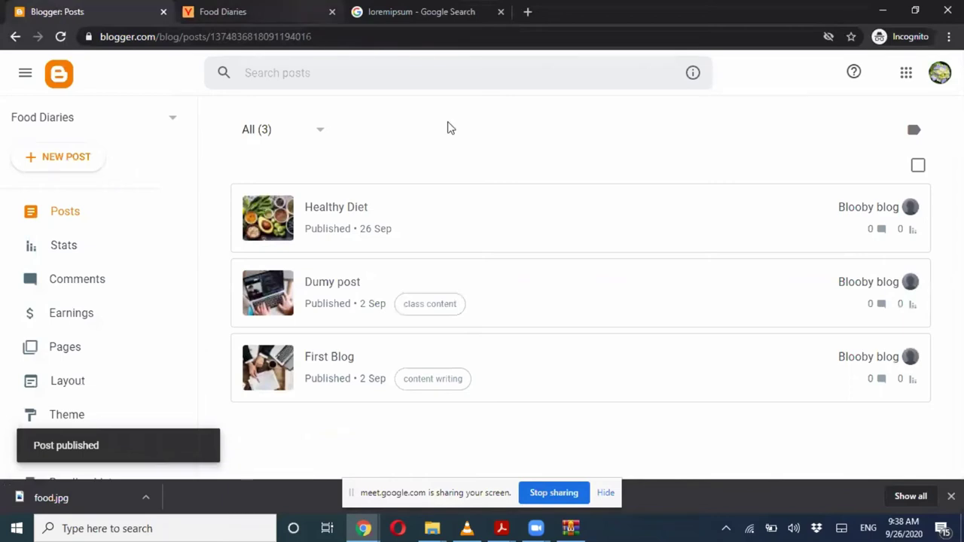
pyautogui.click(254, 8)
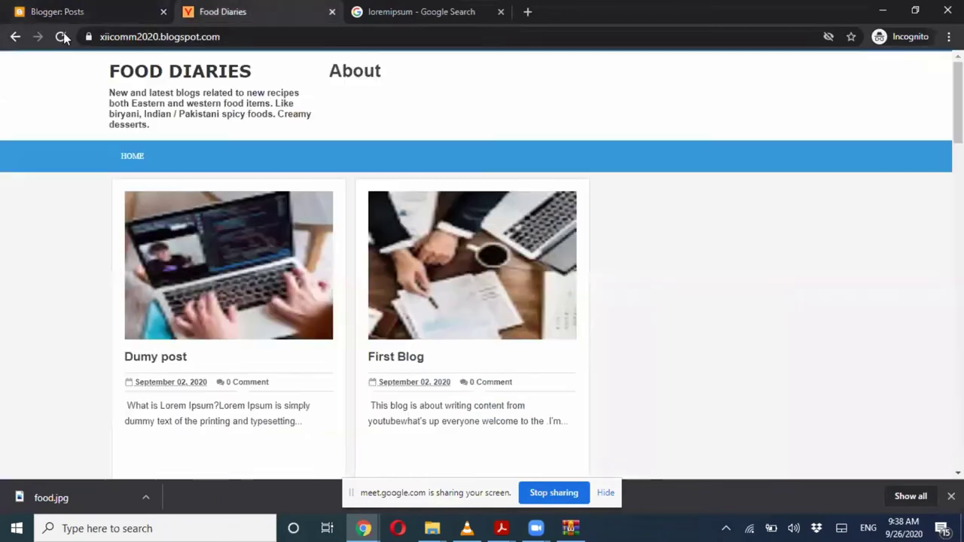
pyautogui.click(61, 36)
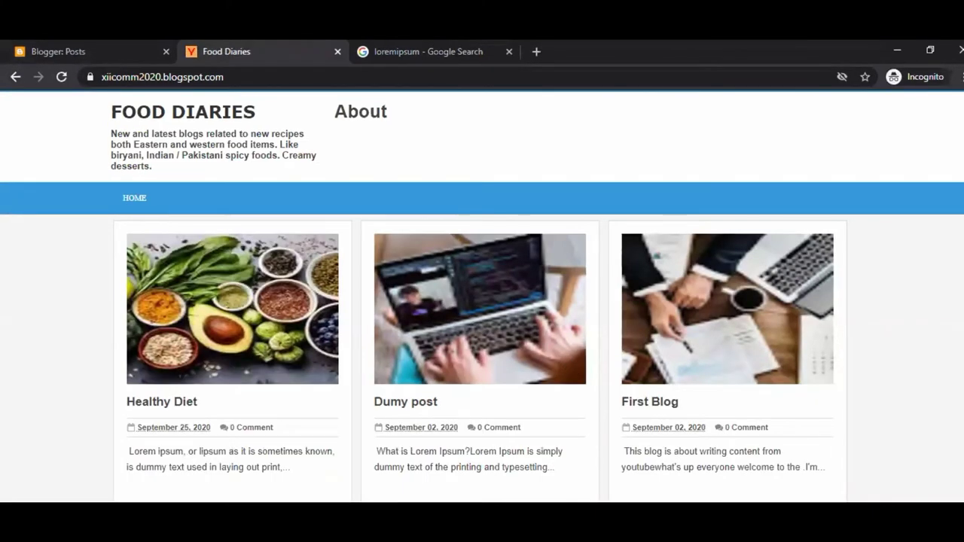
# Look over the home page, open the Healthy Diet post and examine its content, related posts and sidebar
pyautogui.scroll(-10, 327, 400)
pyautogui.scroll(10, 299, 375)
pyautogui.click(299, 374)
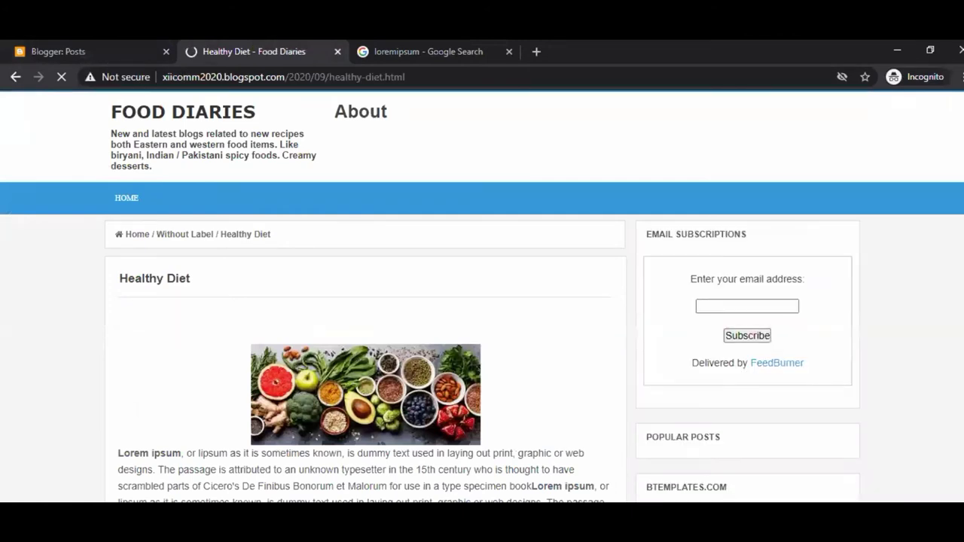
pyautogui.scroll(-15, 482, 301)
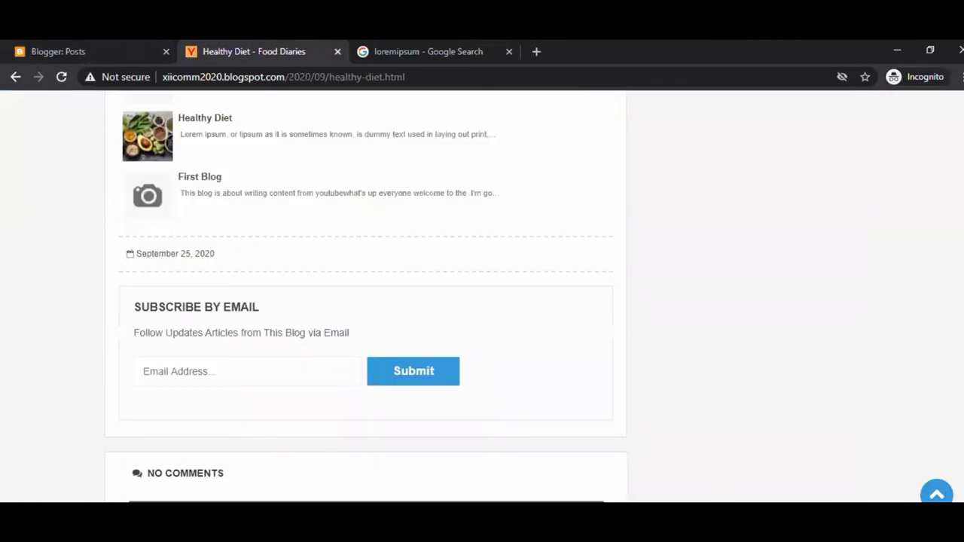
pyautogui.scroll(5, 482, 301)
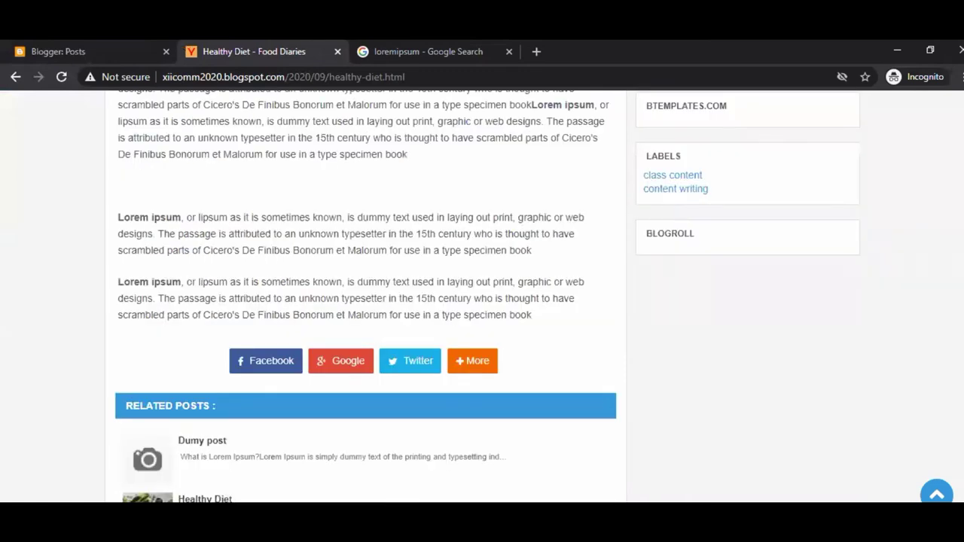
# Switch to the other Chrome window and open the FeedBurner feeds page in place of the BTemplates home page
pyautogui.scroll(5, 708, 322)
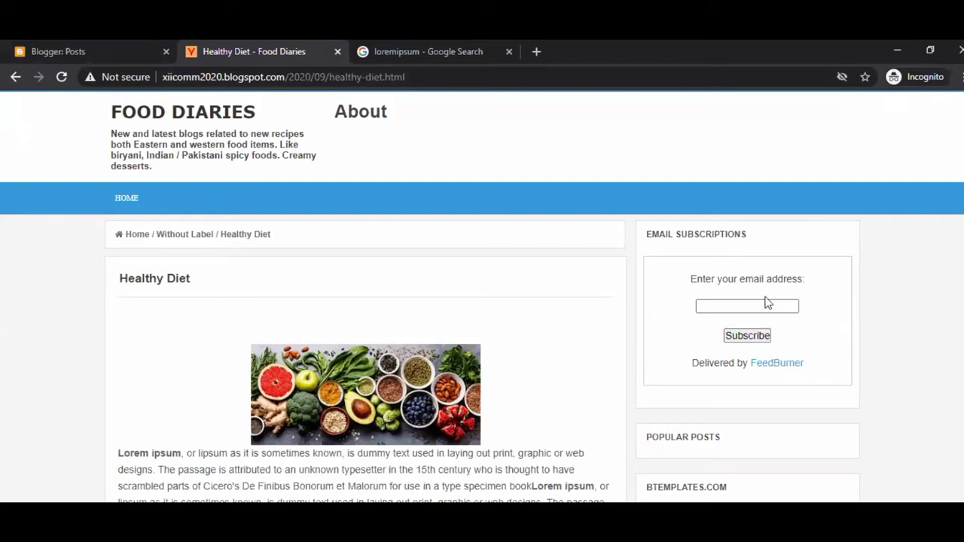
pyautogui.click(411, 51)
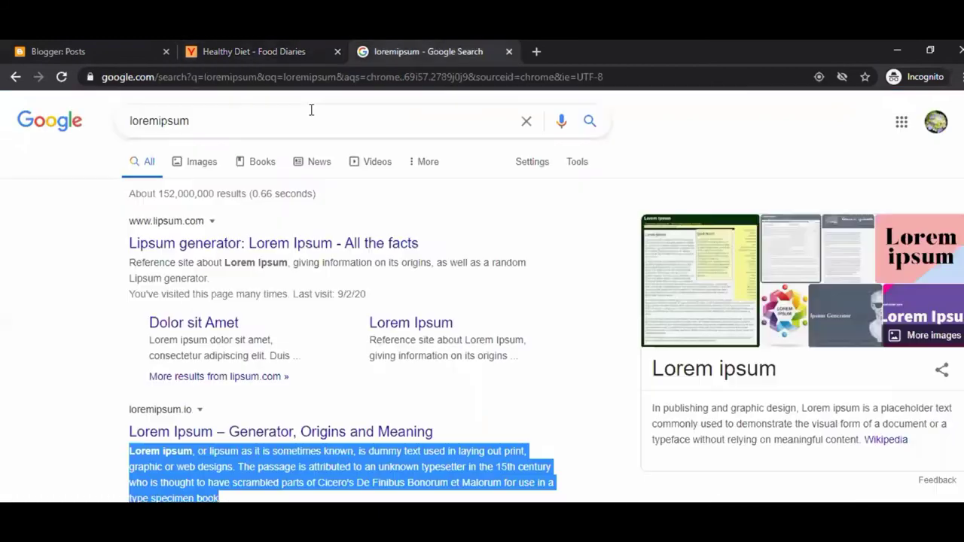
pyautogui.click(334, 83)
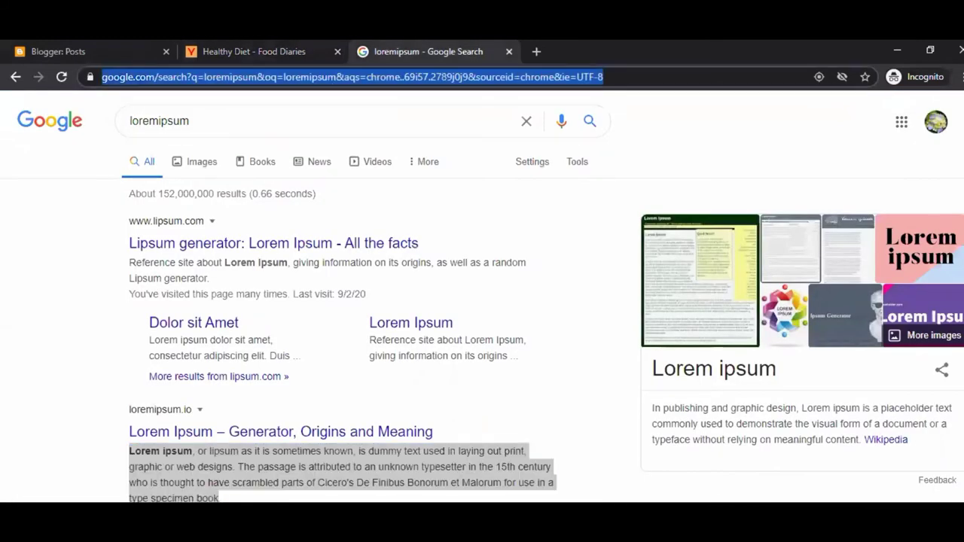
pyautogui.click(369, 520)
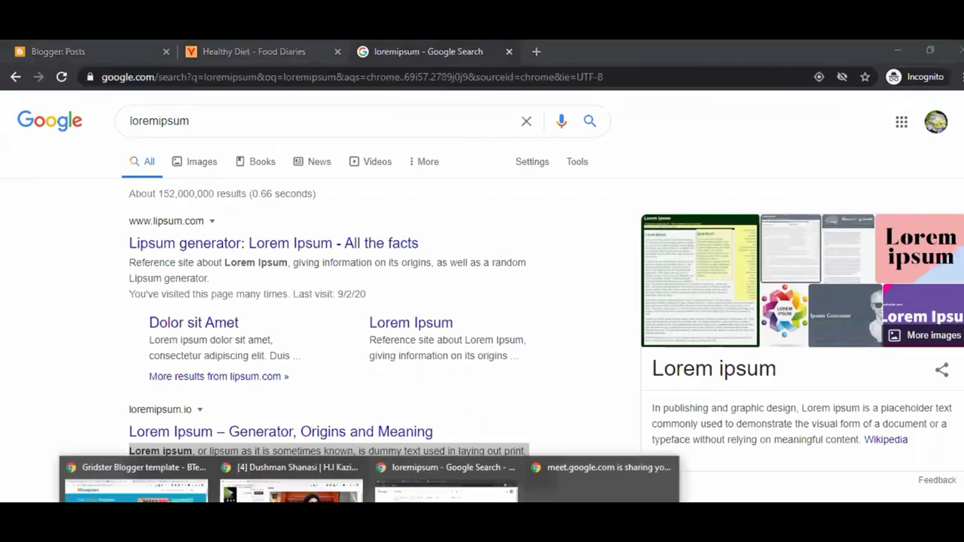
pyautogui.click(135, 482)
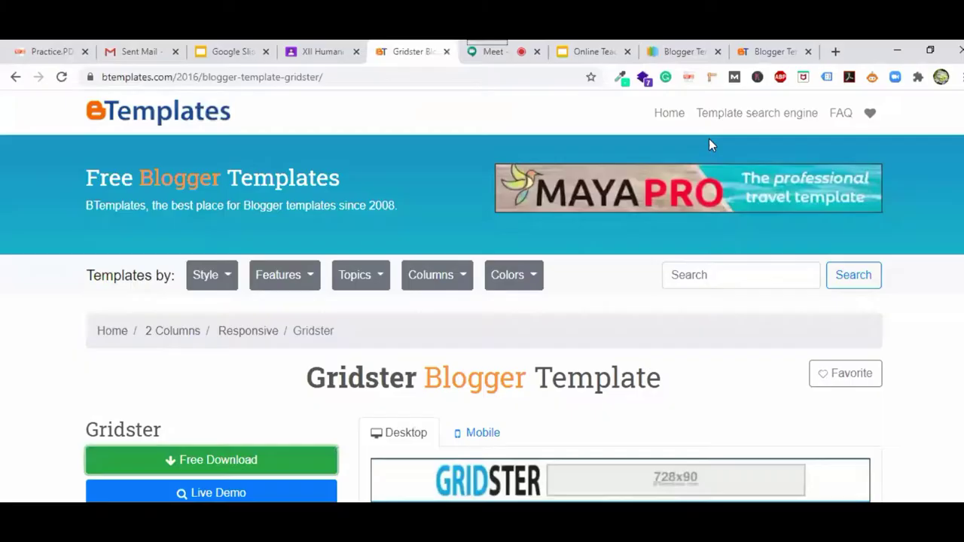
pyautogui.click(772, 45)
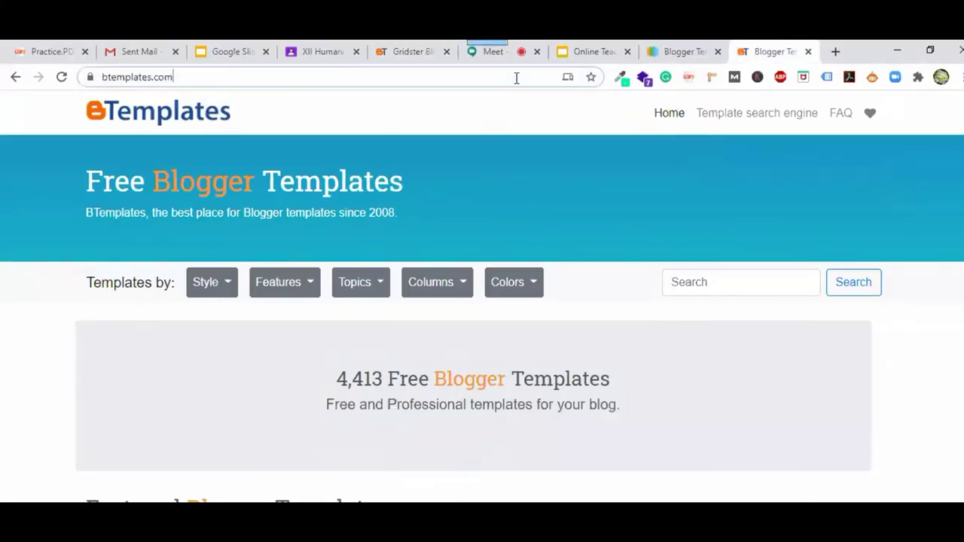
pyautogui.click(517, 78)
pyautogui.write('fee')
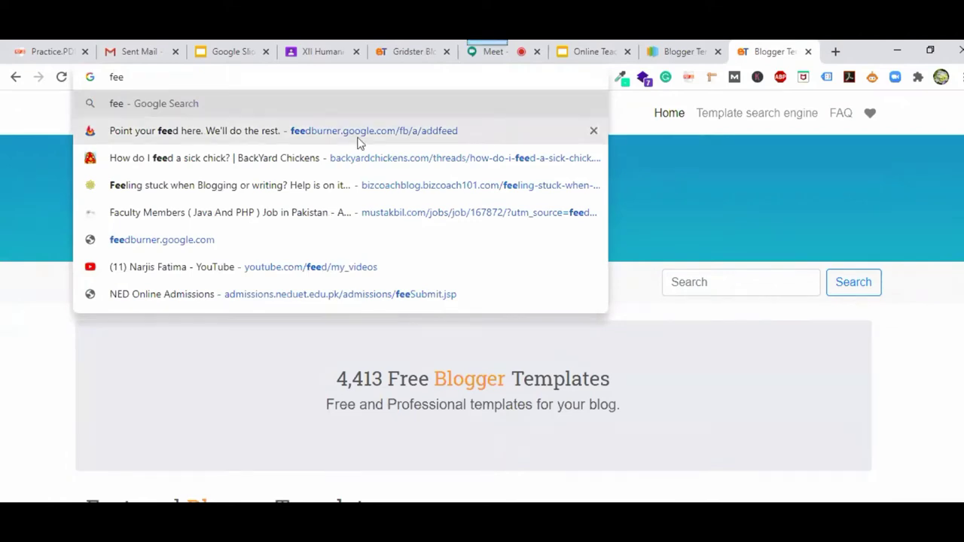
pyautogui.press('Down')
pyautogui.press('Return')
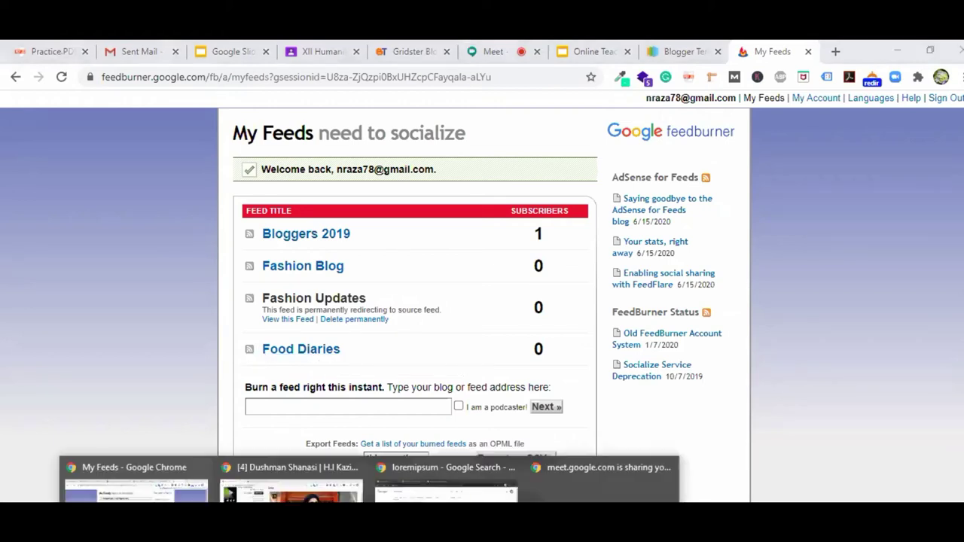
# Return to the Food Diaries blog in Blogger and open the favicon configuration from its basic settings
pyautogui.click(444, 475)
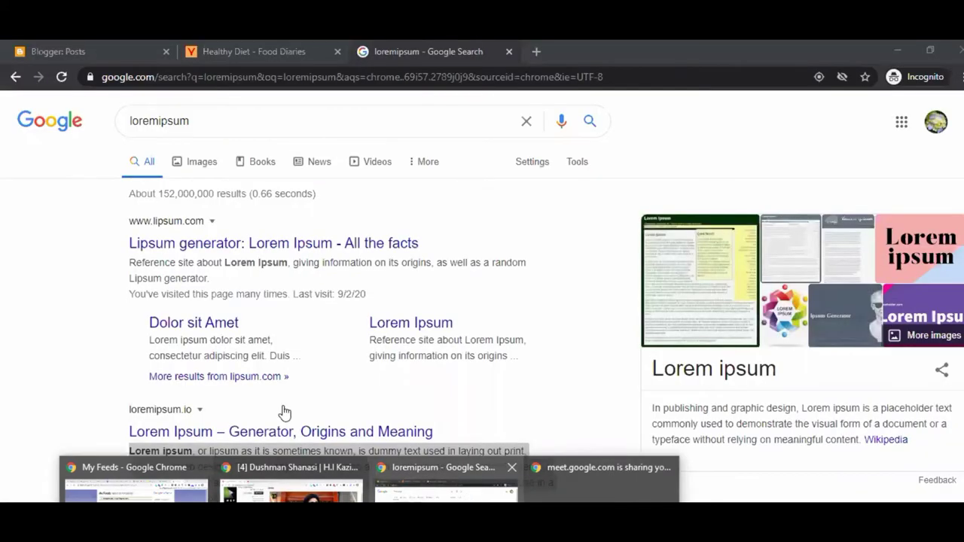
pyautogui.click(86, 42)
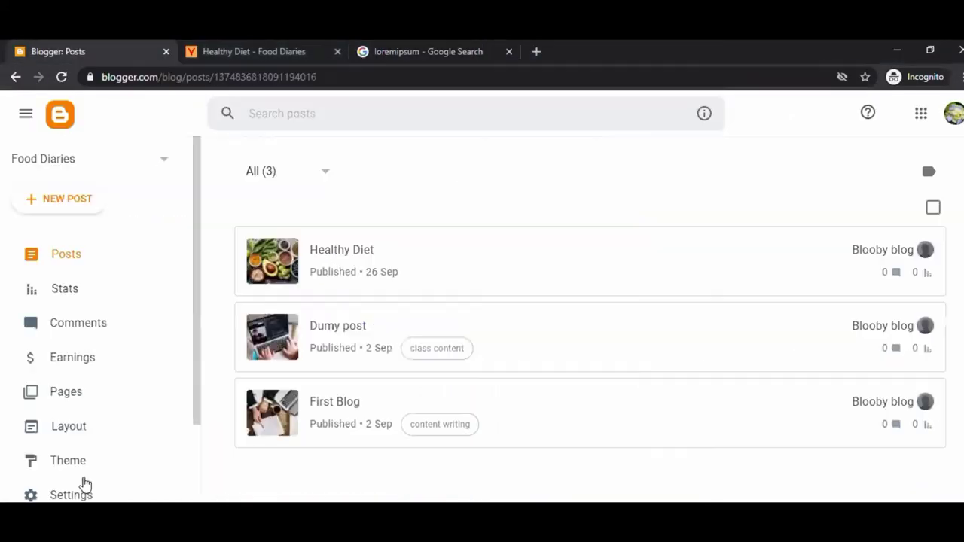
pyautogui.click(83, 496)
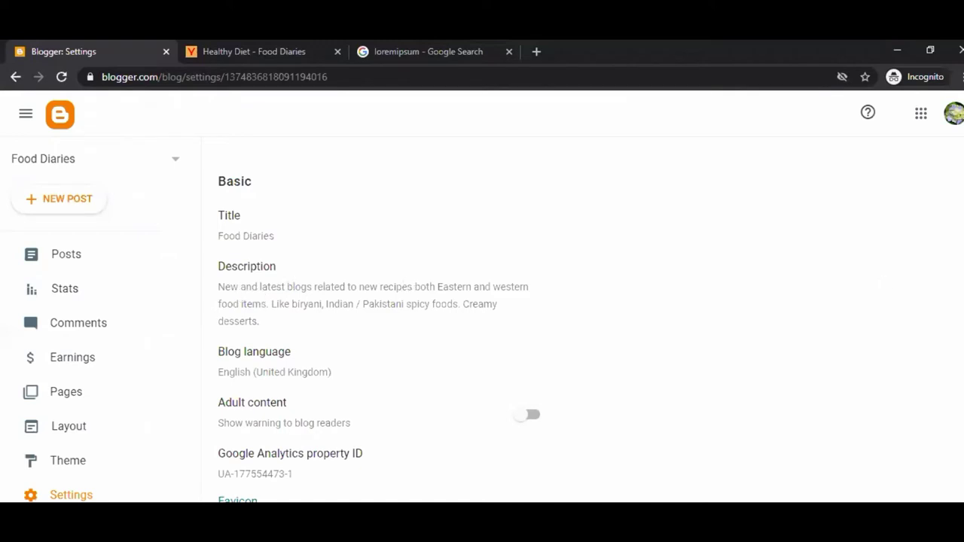
pyautogui.scroll(-1, 482, 317)
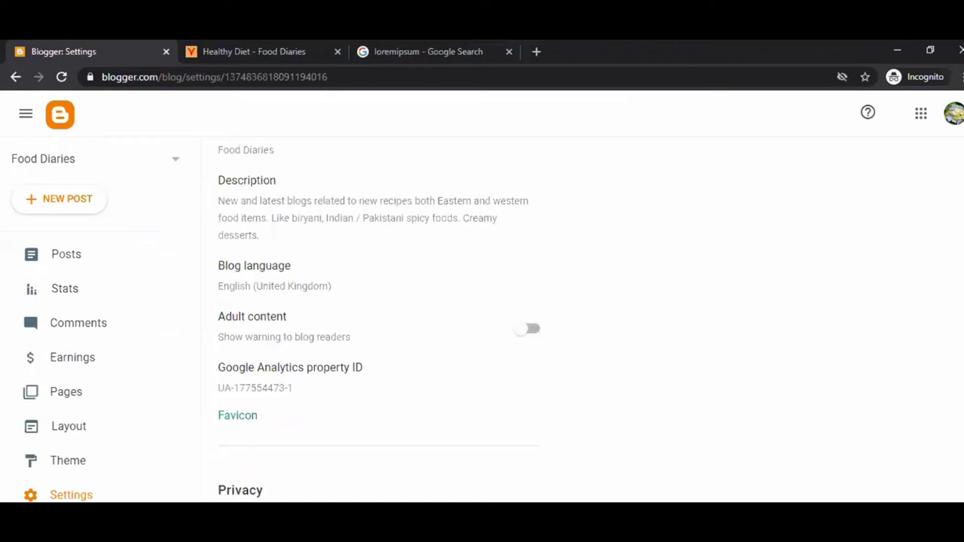
pyautogui.scroll(-1, 468, 483)
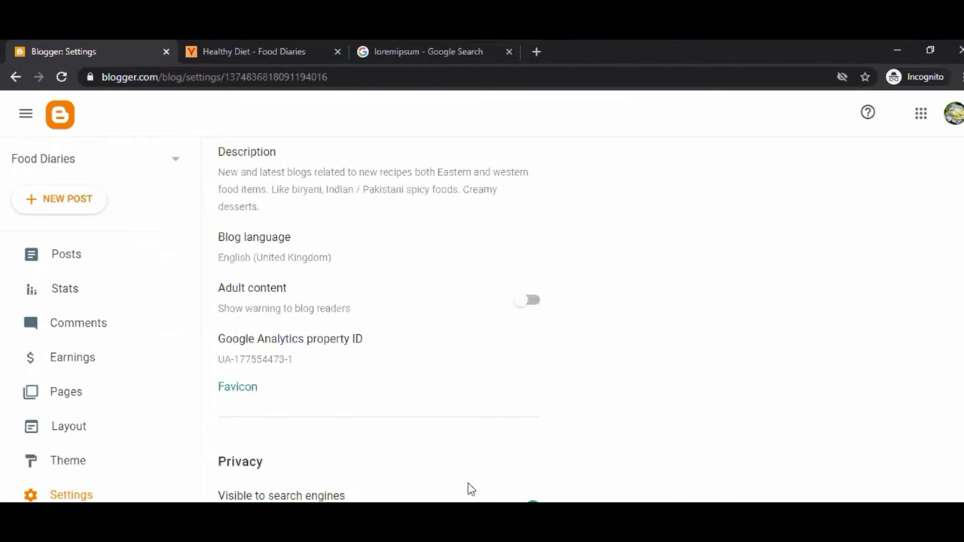
pyautogui.click(250, 387)
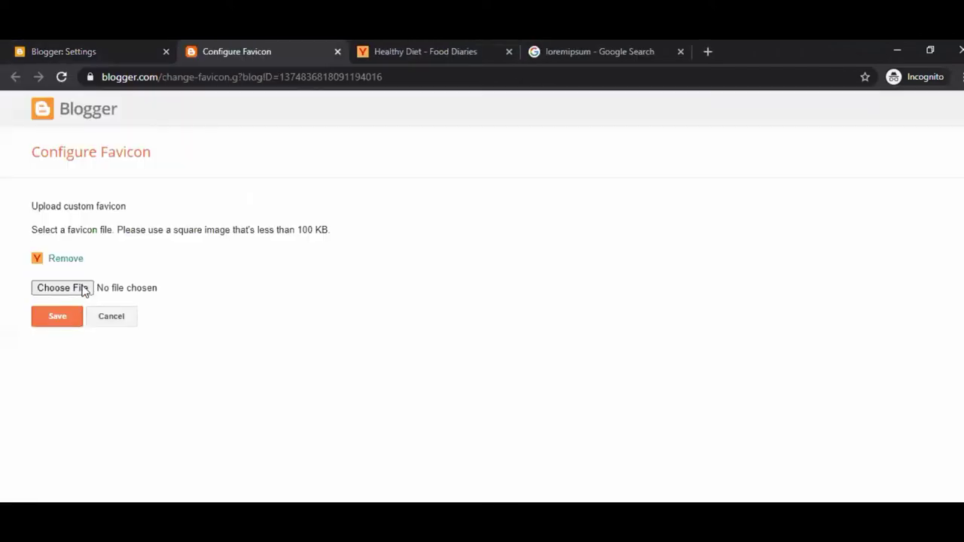
# Open the favicon.io generator site in place of the Lorem ipsum search results
pyautogui.click(432, 56)
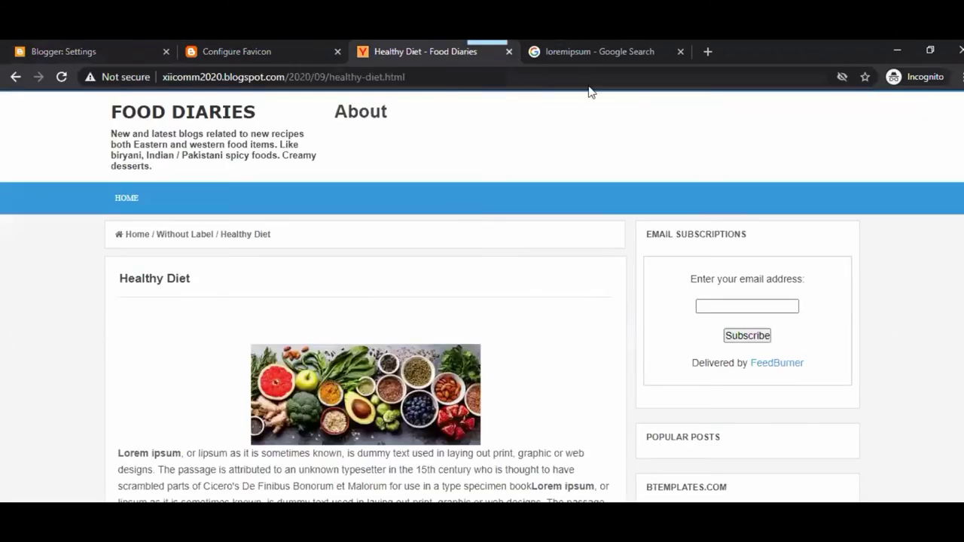
pyautogui.hotkey('ctrl', 'Tab')
pyautogui.write('f')
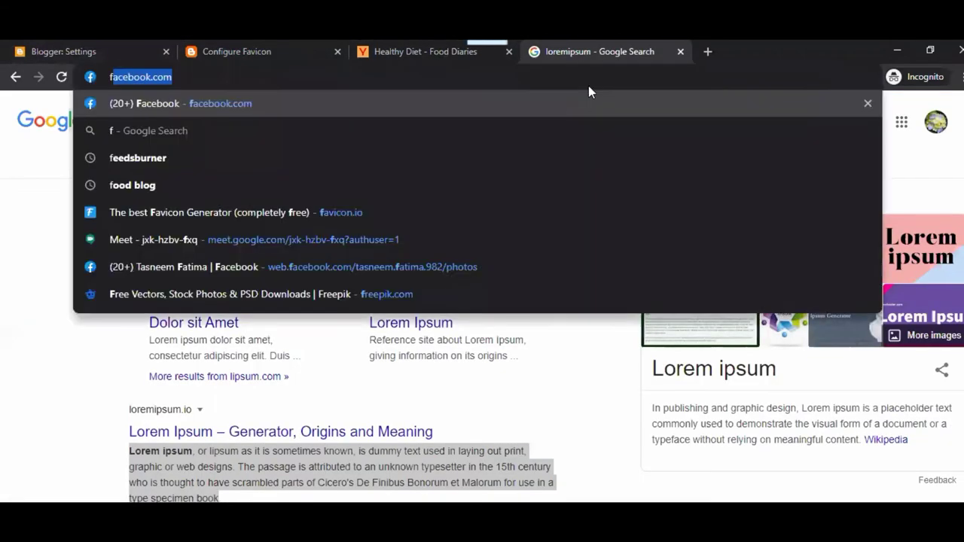
pyautogui.write('av')
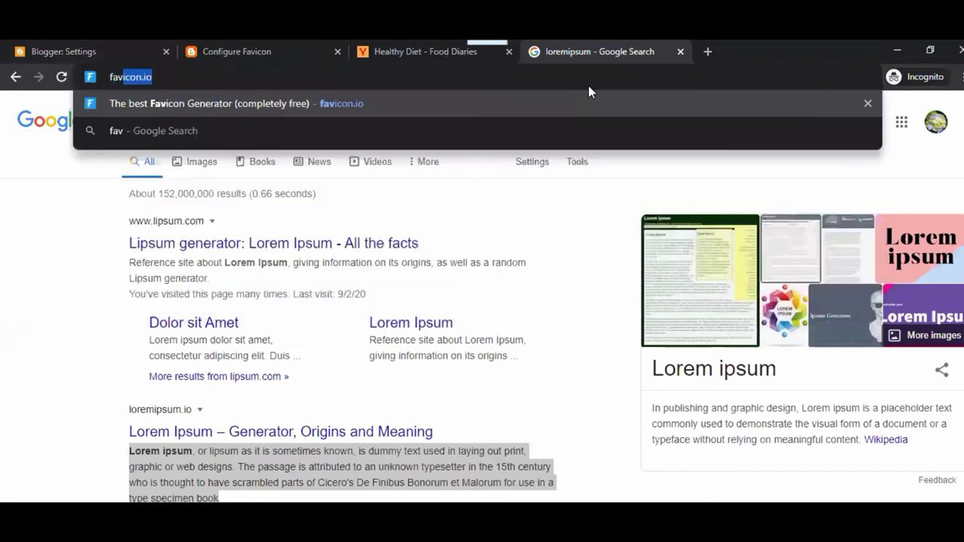
pyautogui.press('Return')
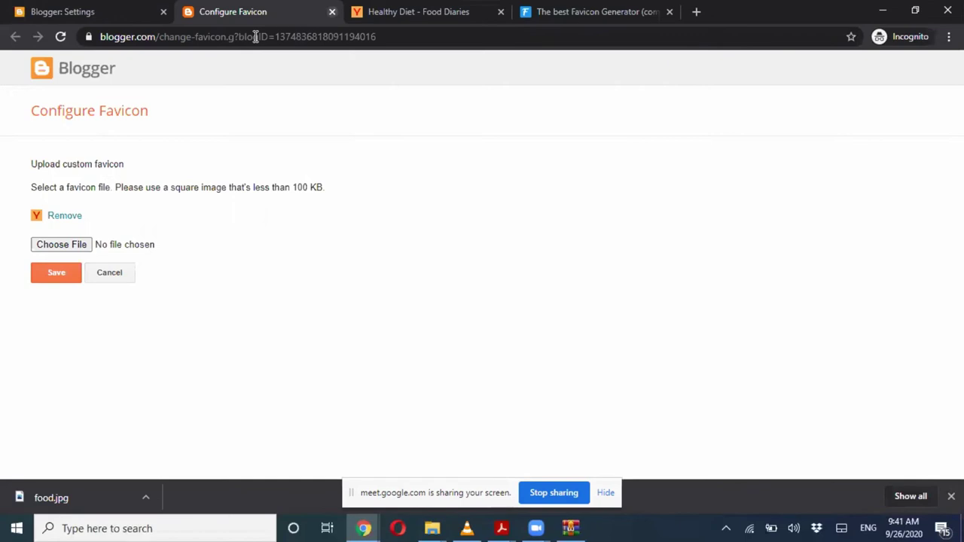
# Close the Configure Favicon page and look over the Google Analytics and privacy options in the Food Diaries settings
pyautogui.hotkey('ctrl', 'w')
pyautogui.click(74, 6)
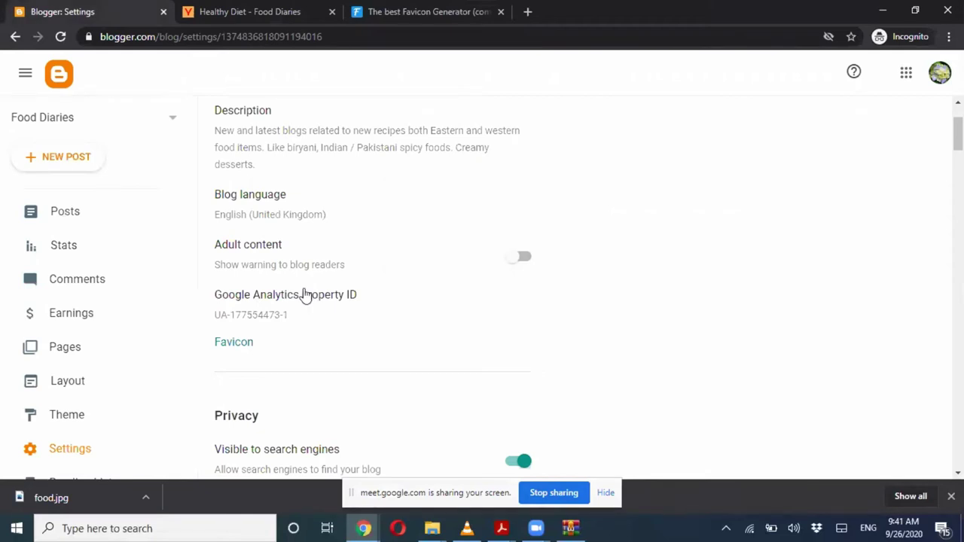
pyautogui.scroll(-3, 306, 295)
pyautogui.scroll(1, 498, 183)
pyautogui.scroll(1, 498, 215)
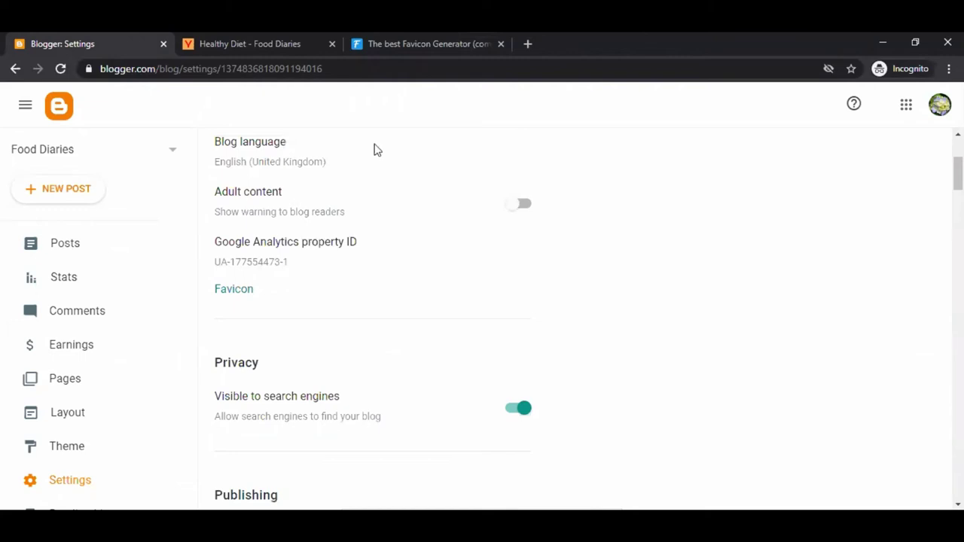
# Search Google for "google analytics" and open the Google Analytics site from the results
pyautogui.click(381, 46)
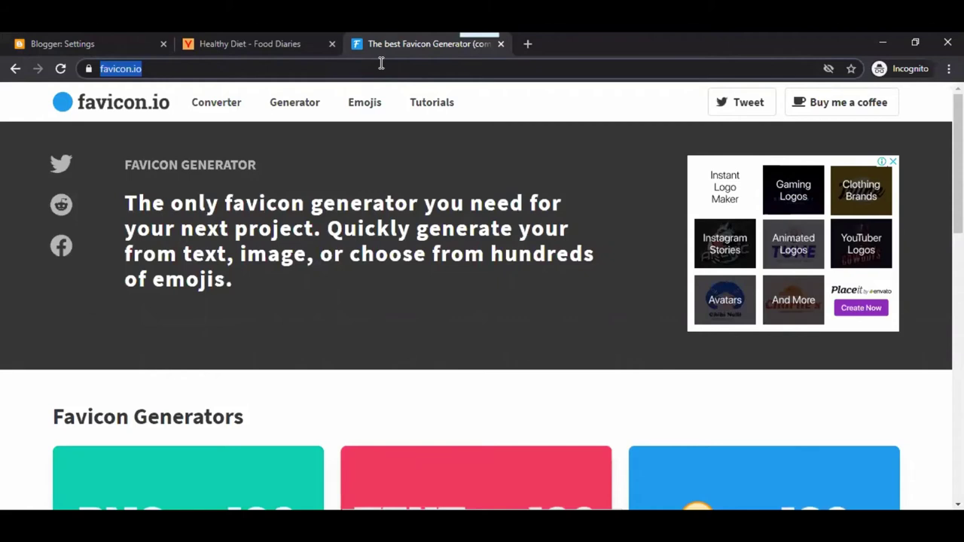
pyautogui.write('google an')
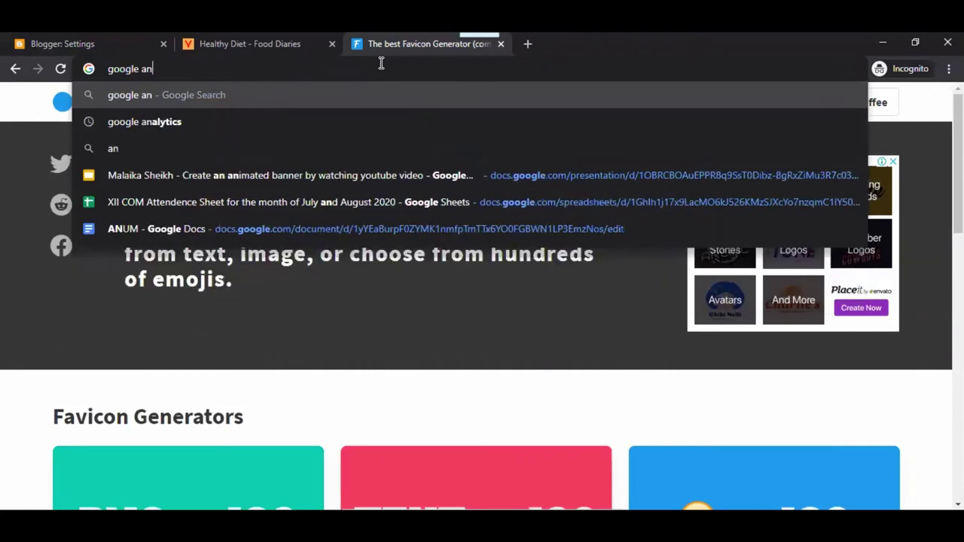
pyautogui.write('alytics')
pyautogui.press('Return')
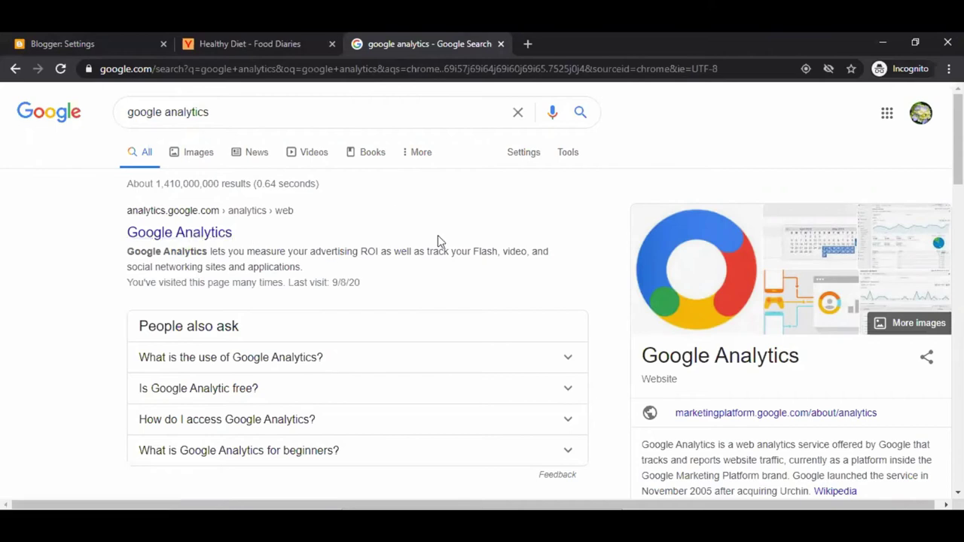
pyautogui.click(207, 237)
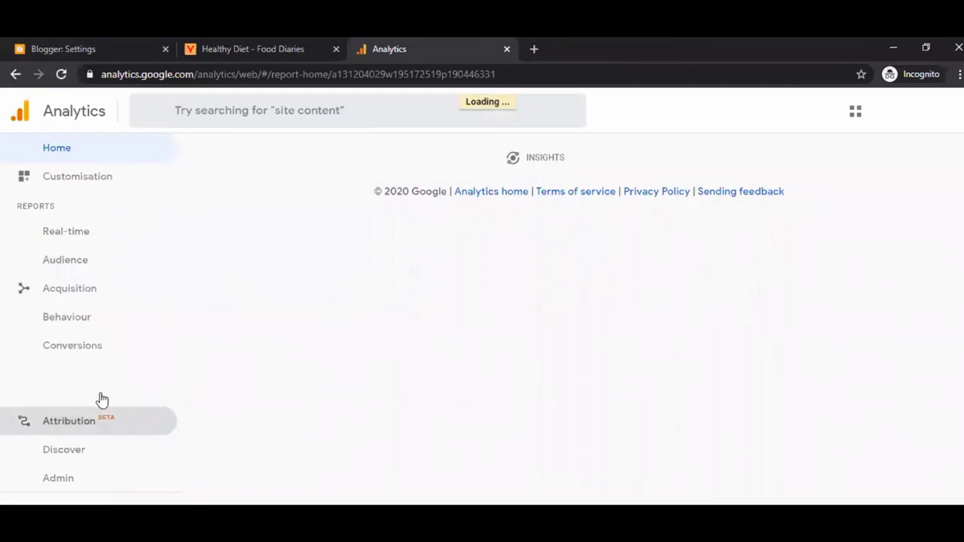
# View the list of existing accounts in the Analytics administration and start creating a new account
pyautogui.click(86, 269)
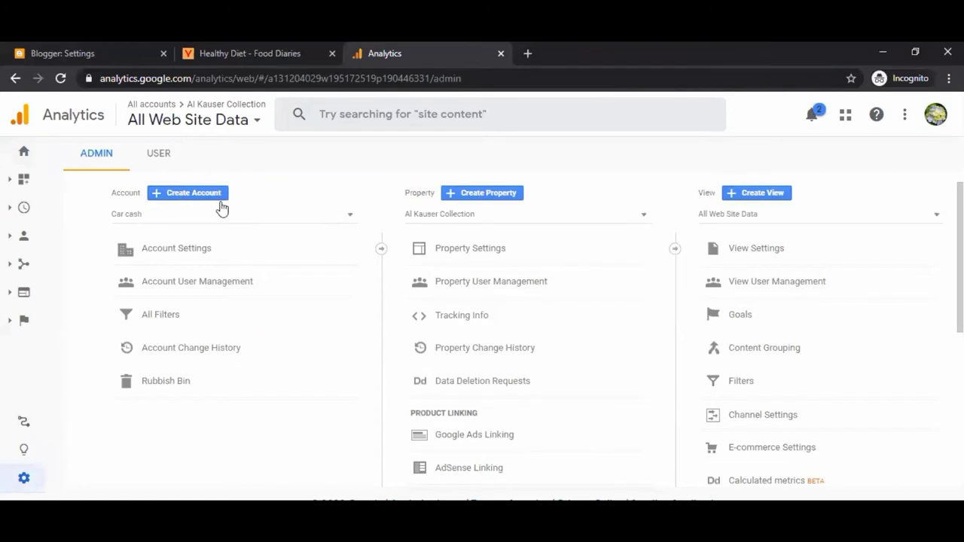
pyautogui.click(351, 216)
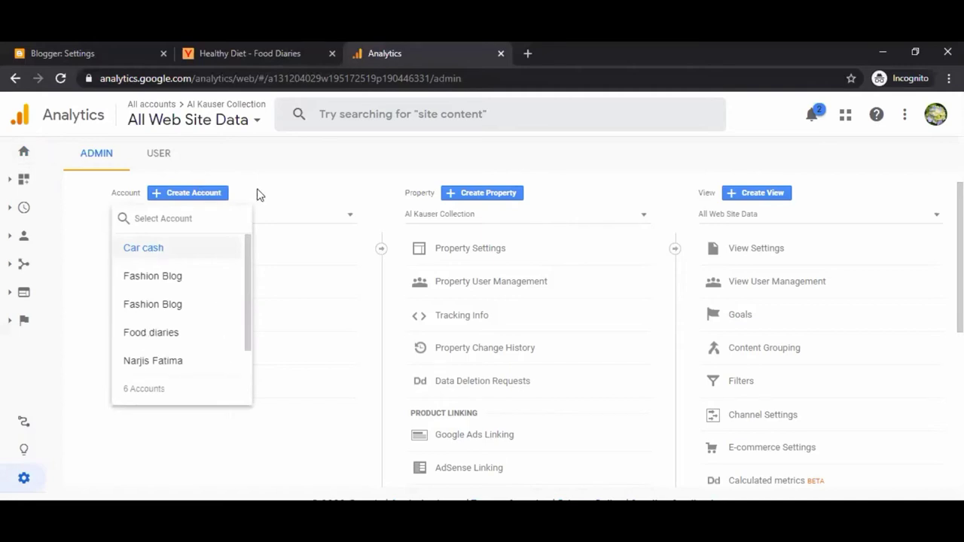
pyautogui.click(217, 194)
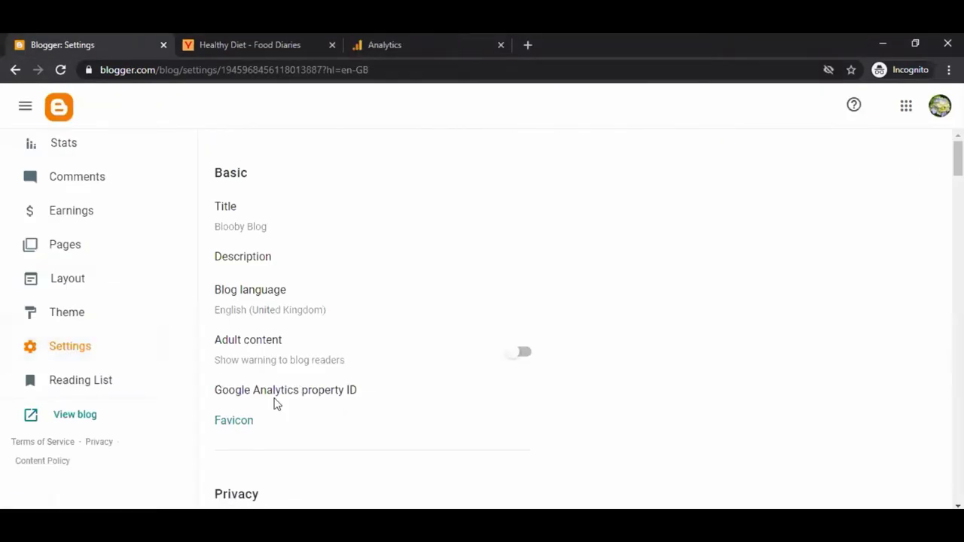
# Open the Google Analytics property ID entry in the Blooby Blog's settings and dismiss it without entering an ID
pyautogui.click(95, 351)
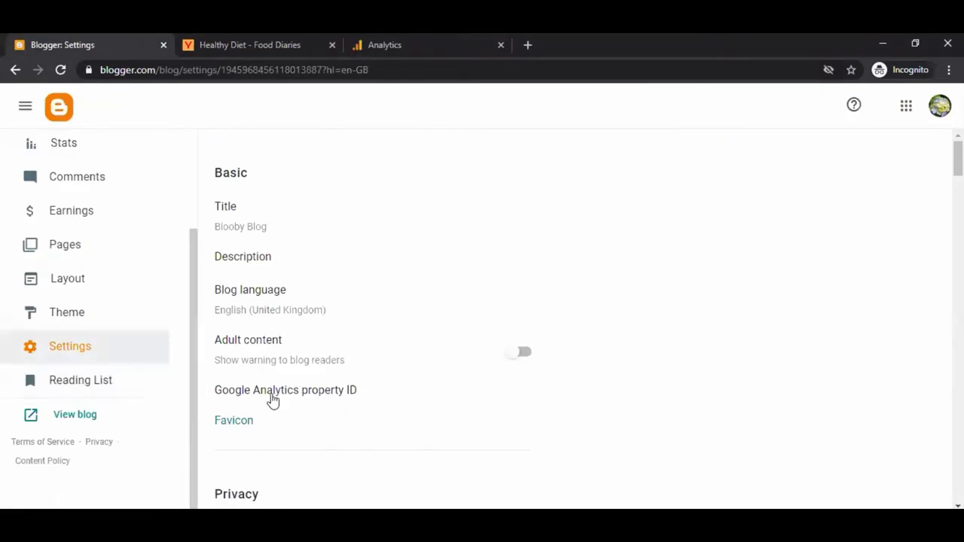
pyautogui.click(312, 399)
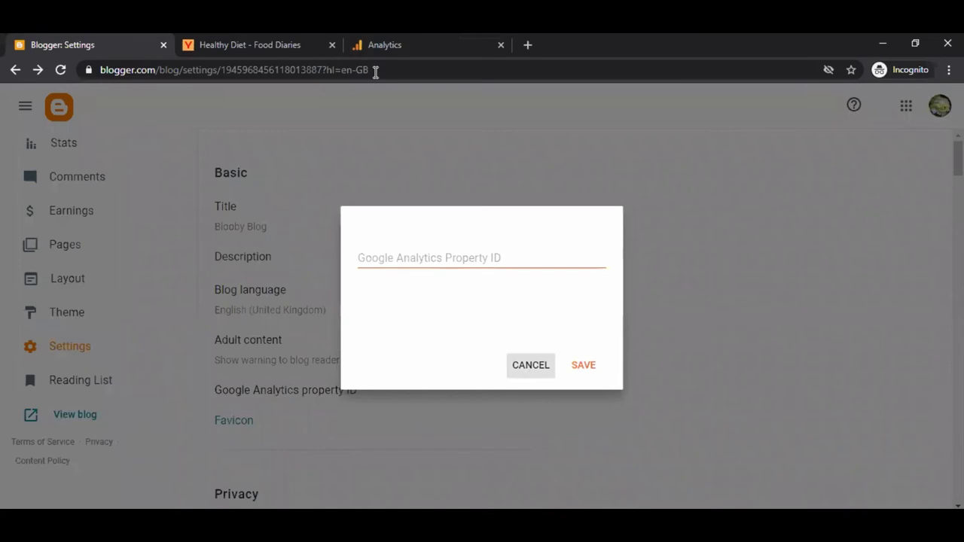
pyautogui.click(236, 162)
pyautogui.click(73, 416)
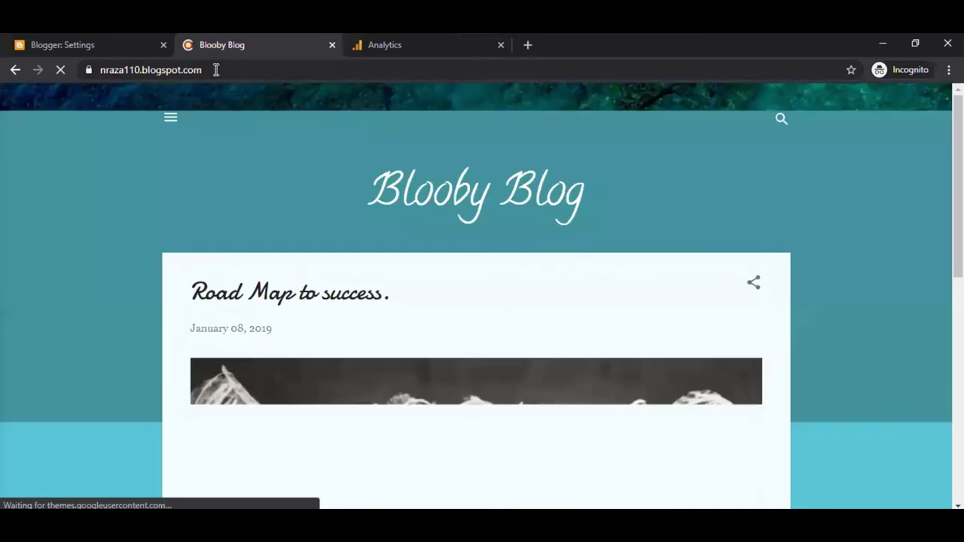
pyautogui.click(216, 69)
pyautogui.hotkey('ctrl', 'c')
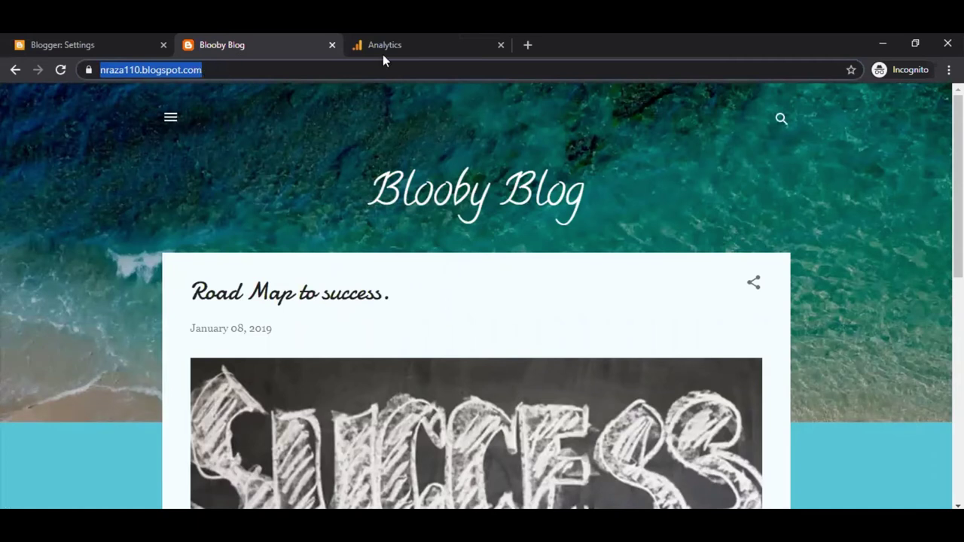
pyautogui.click(392, 35)
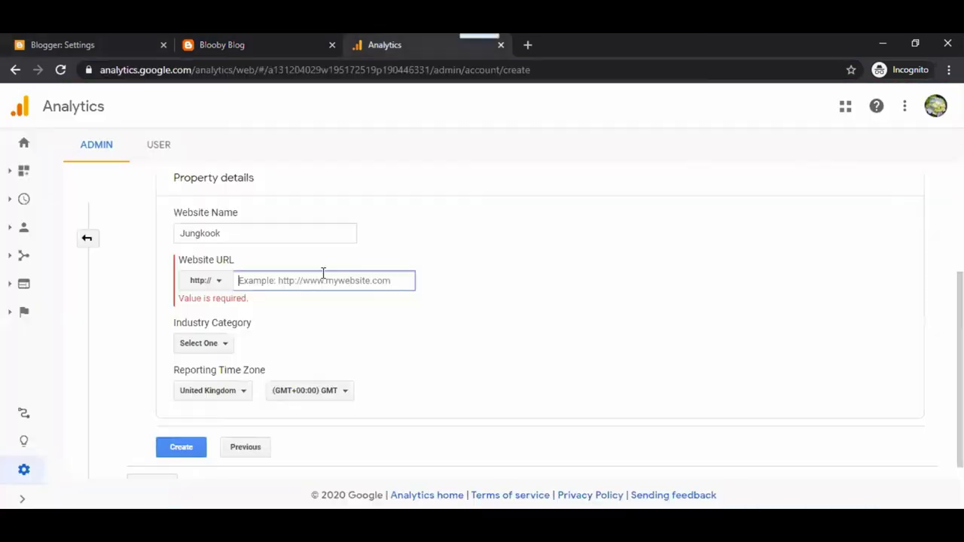
pyautogui.hotkey('ctrl', 'v')
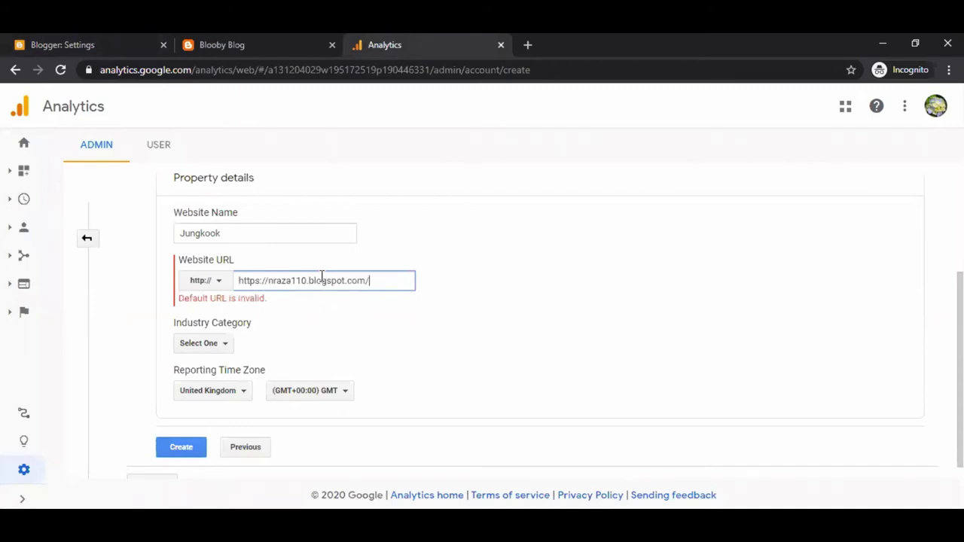
pyautogui.click(223, 281)
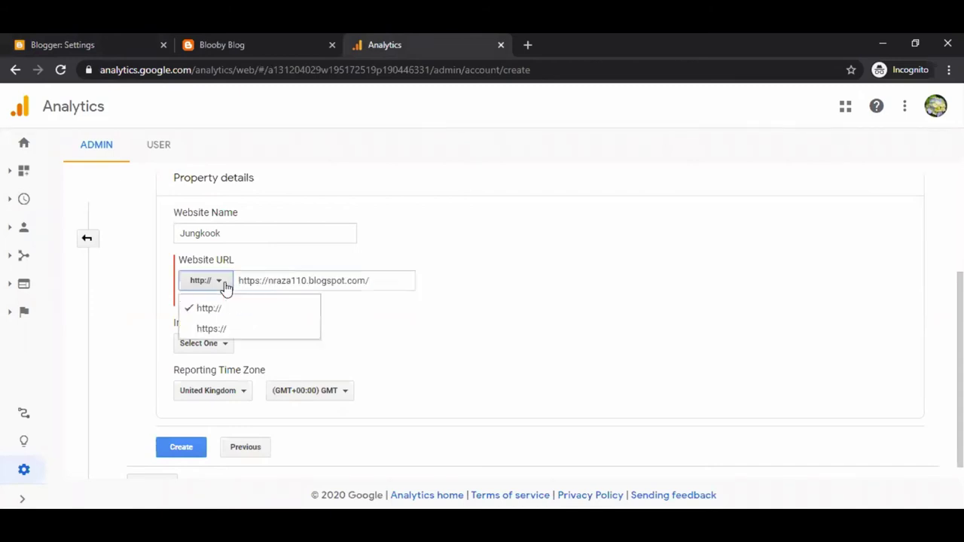
pyautogui.click(213, 329)
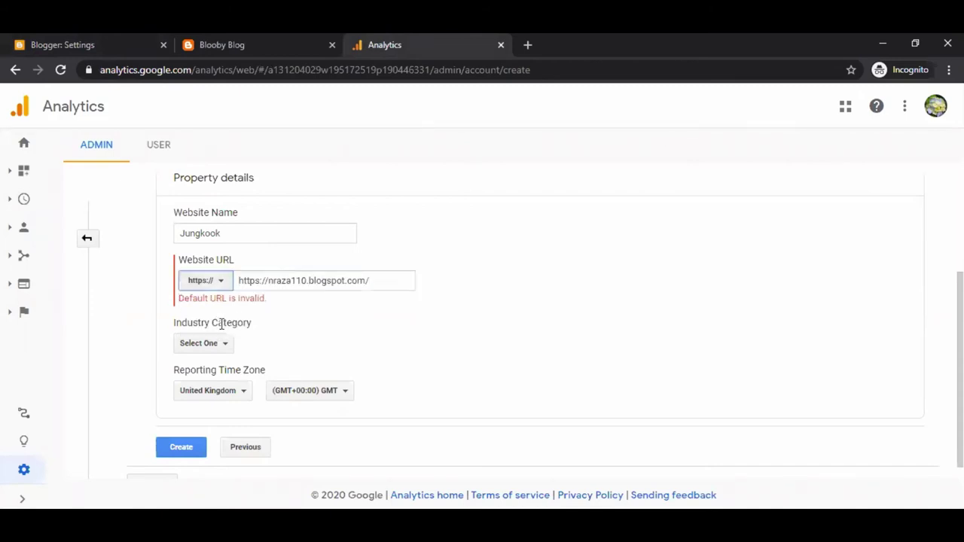
pyautogui.click(269, 282)
pyautogui.press('BackSpace')
pyautogui.press('BackSpace')
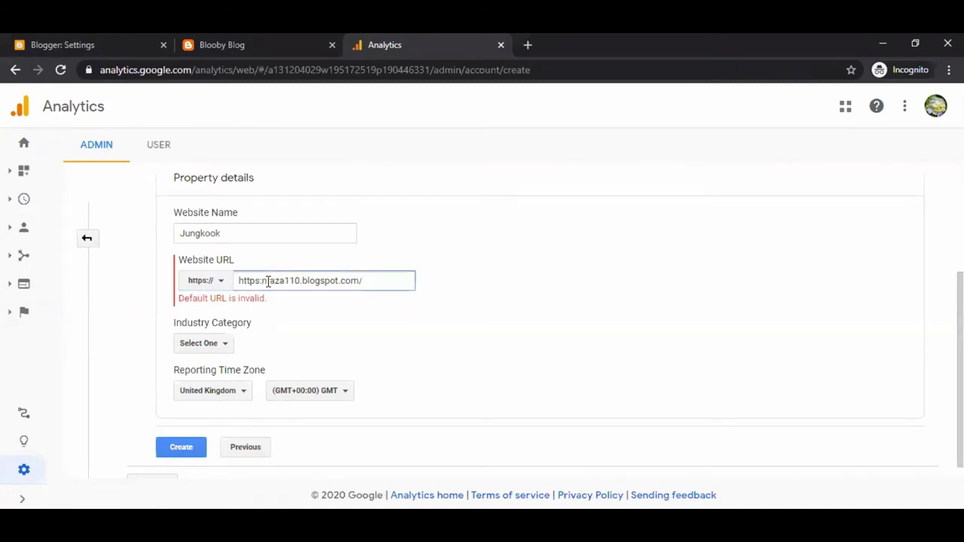
pyautogui.press('BackSpace')
pyautogui.press('BackSpace')
pyautogui.press('BackSpace')
pyautogui.press('BackSpace')
pyautogui.press('BackSpace')
pyautogui.press('BackSpace')
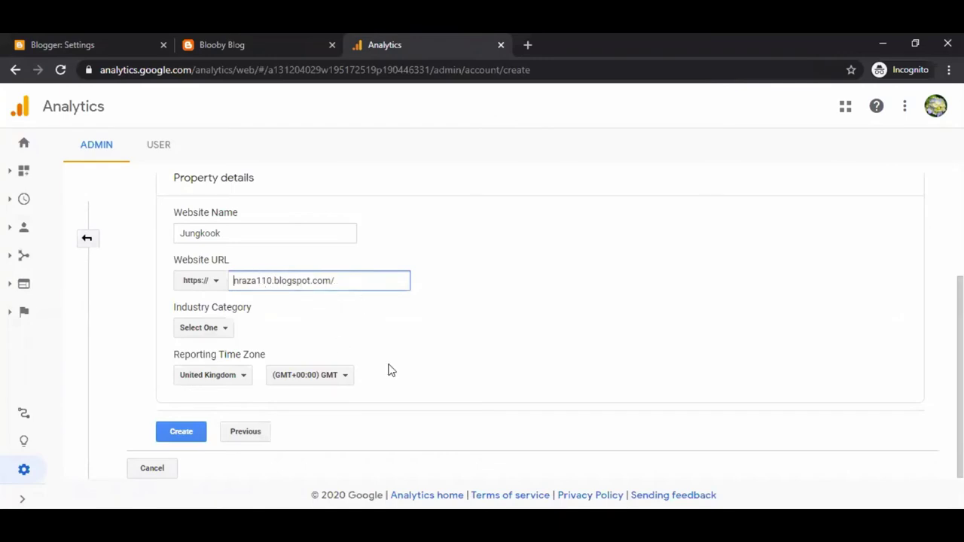
# Set the property's industry category to Jobs and Education and its reporting time zone country to Pakistan
pyautogui.click(224, 329)
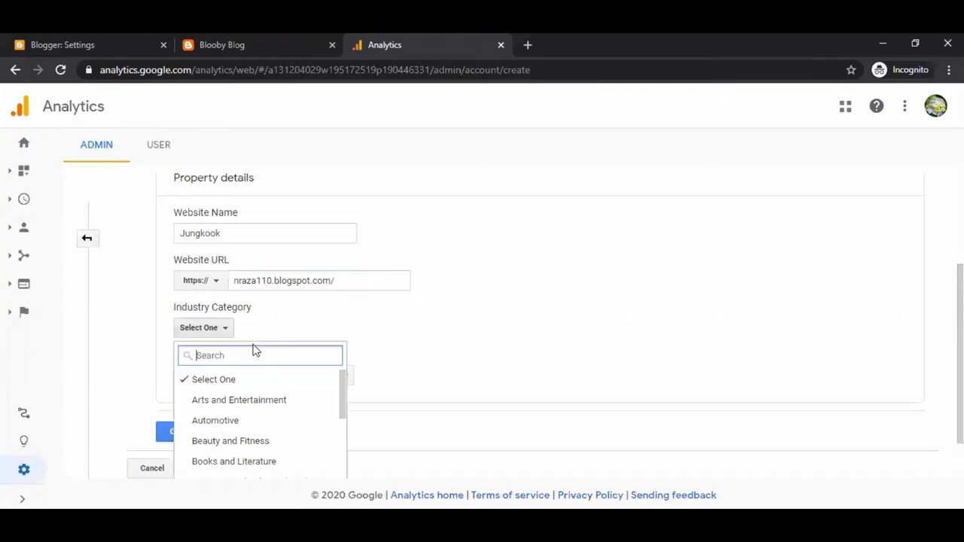
pyautogui.scroll(-2, 339, 430)
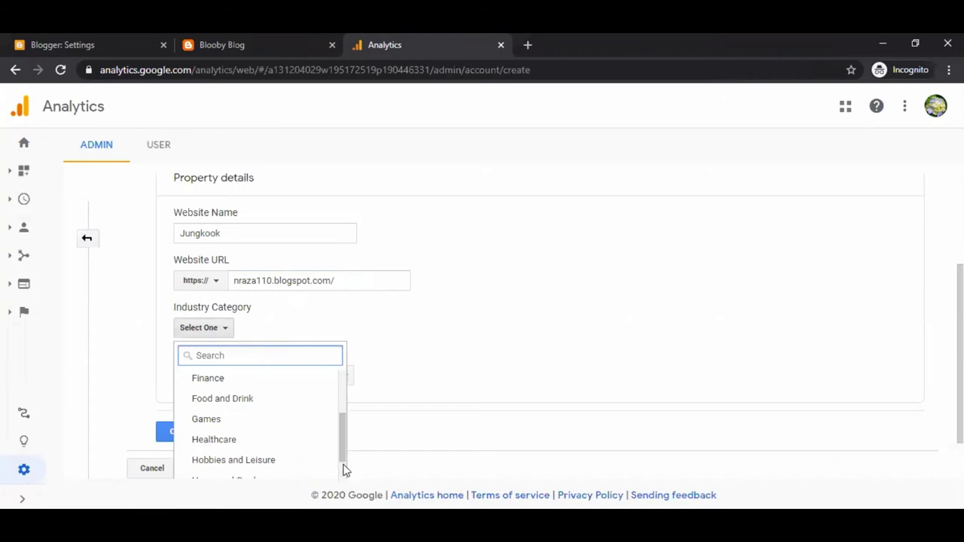
pyautogui.scroll(-2, 282, 378)
pyautogui.click(282, 376)
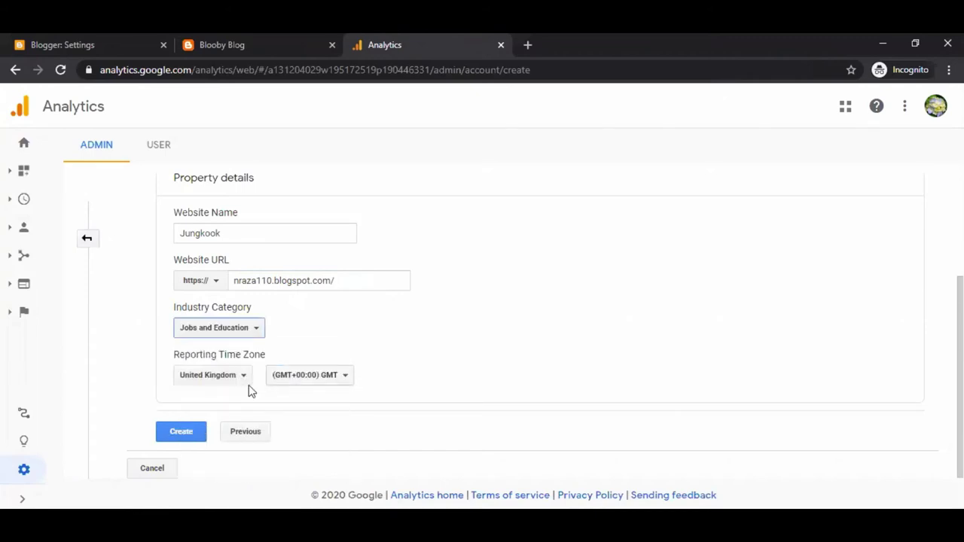
pyautogui.click(181, 437)
pyautogui.click(247, 377)
pyautogui.write('pa')
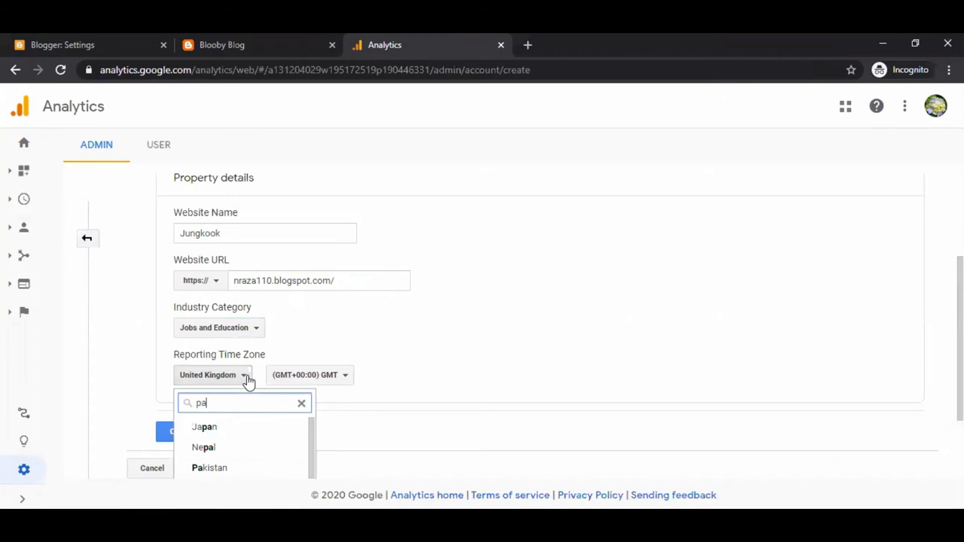
pyautogui.click(226, 469)
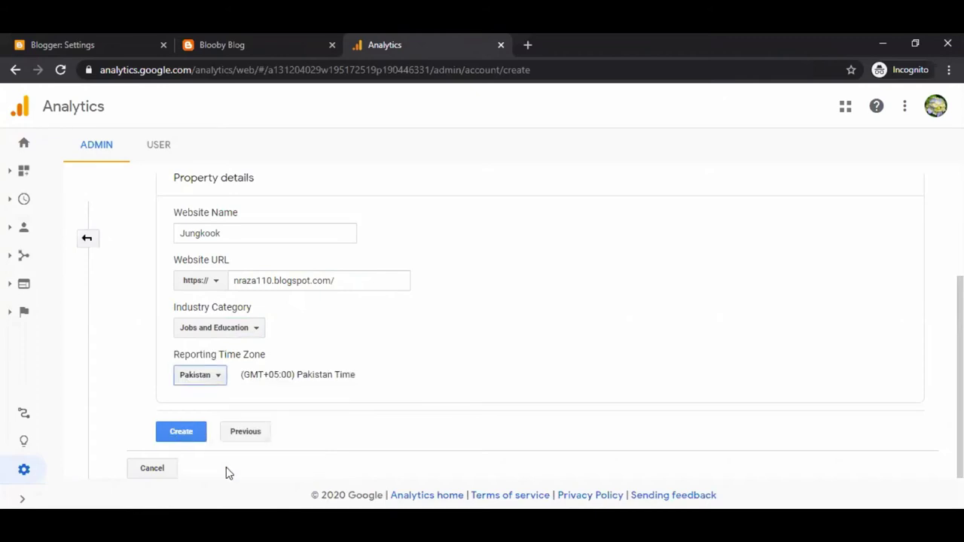
# Create the Analytics account, accepting the Pakistan terms of service, the GDPR Data Processing Terms and the Measurement Controller-Controller Data Protection Terms
pyautogui.click(190, 436)
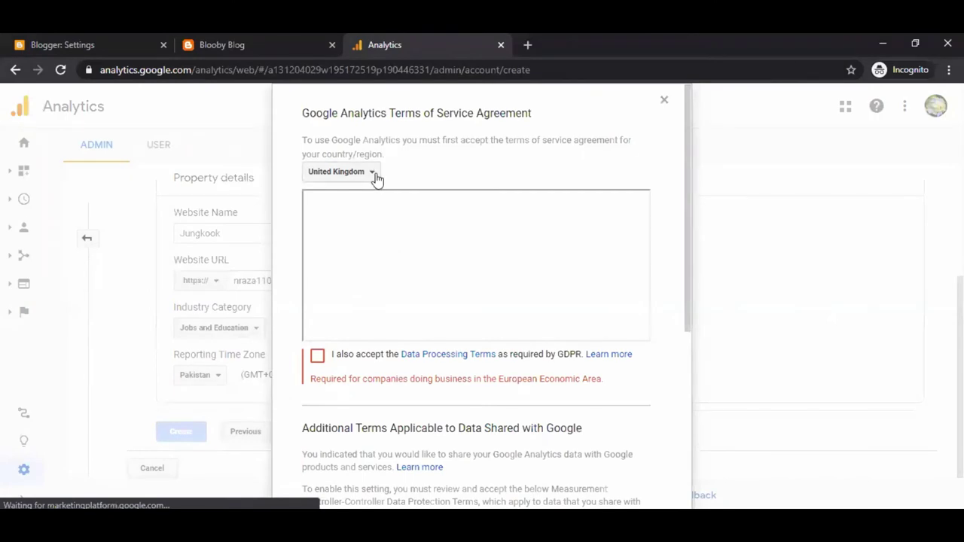
pyautogui.click(372, 173)
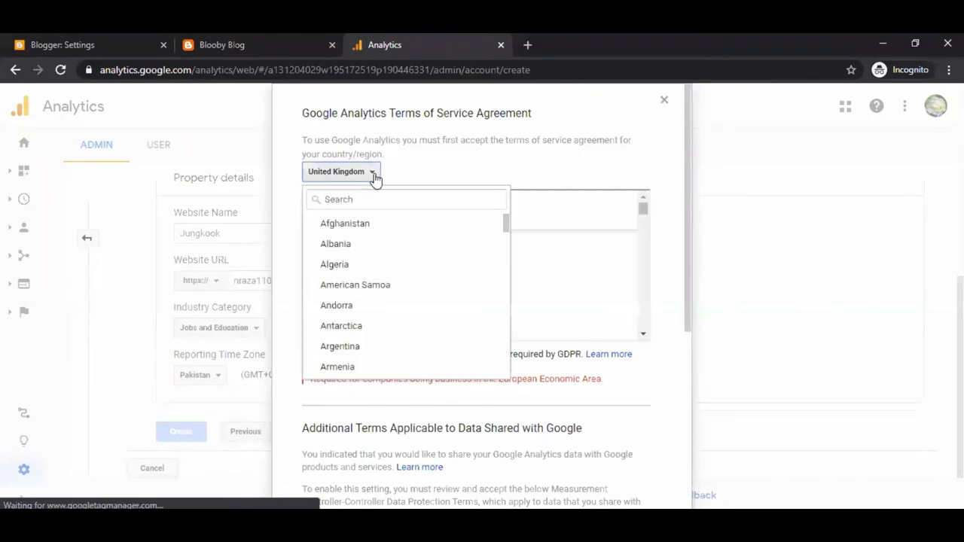
pyautogui.write('pa')
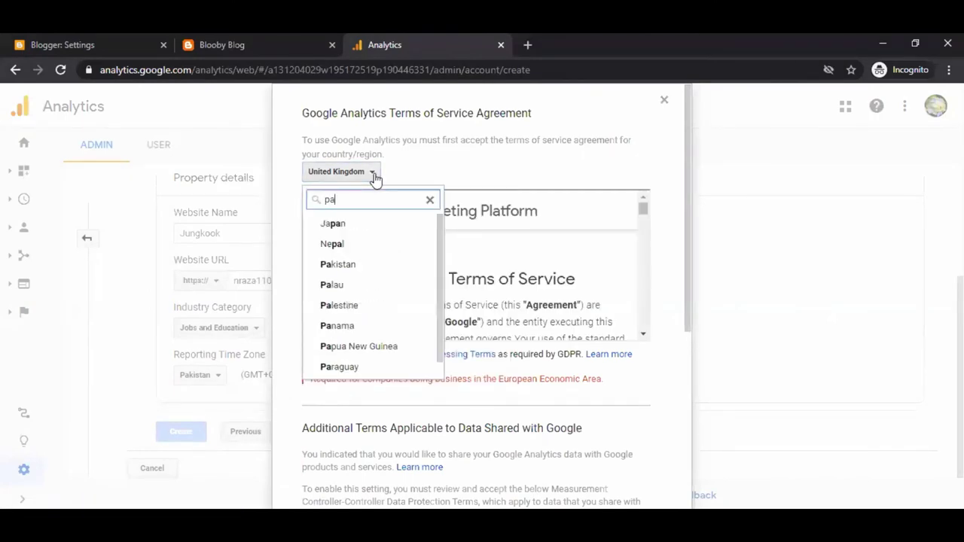
pyautogui.click(365, 265)
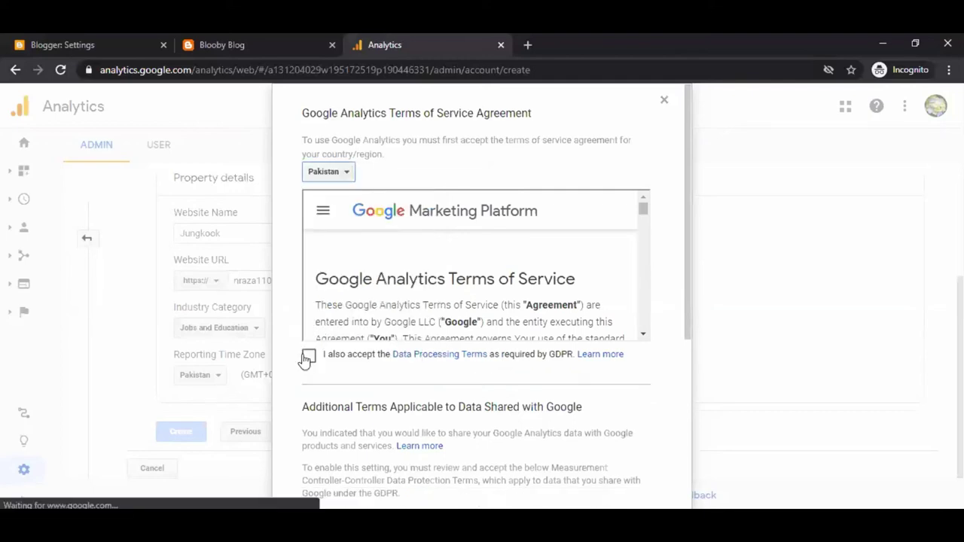
pyautogui.click(306, 358)
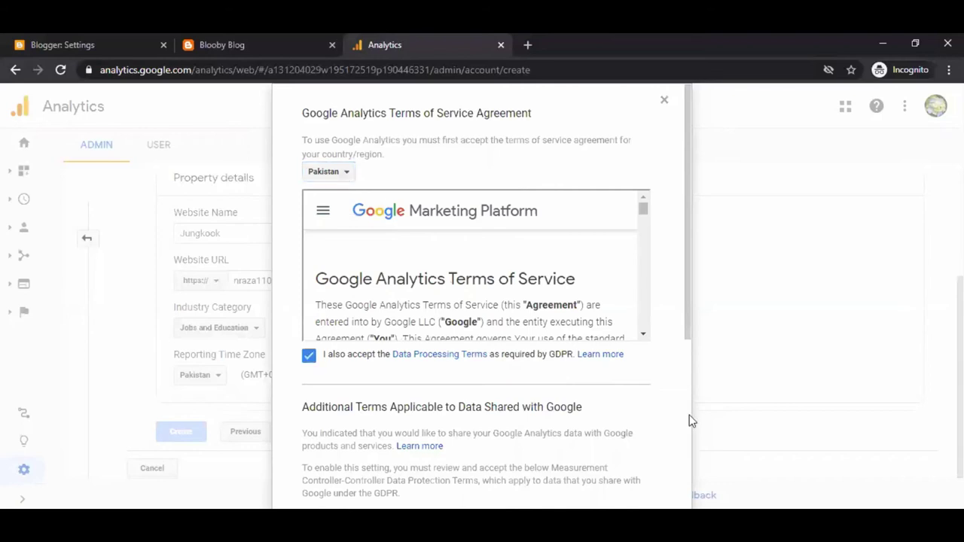
pyautogui.scroll(-4, 687, 421)
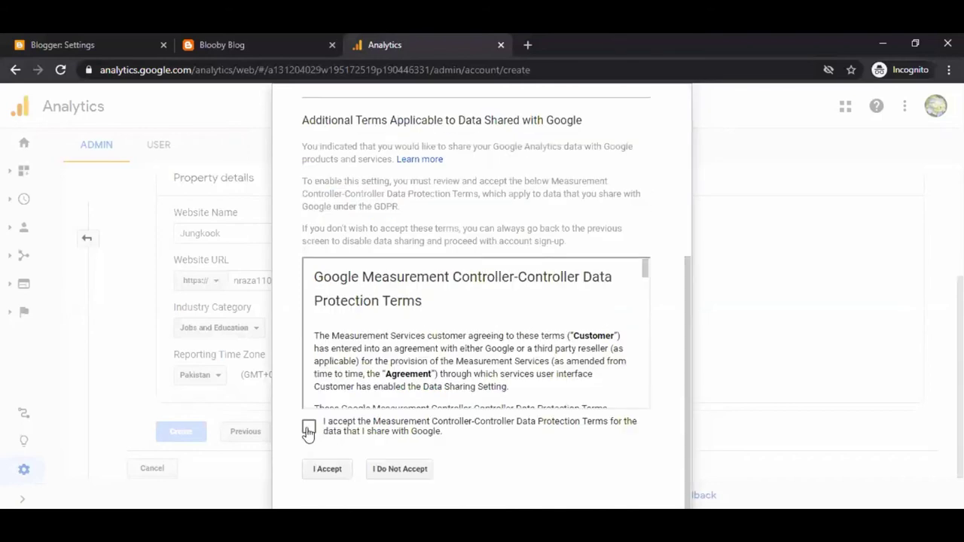
pyautogui.click(308, 430)
pyautogui.click(325, 469)
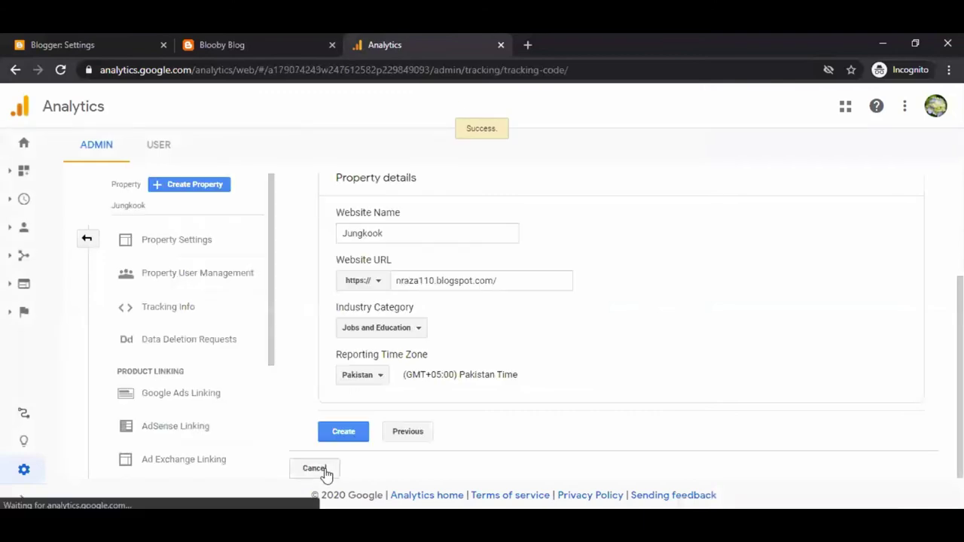
# Copy the full tracking ID of the newly created Jungkook property
pyautogui.click(392, 237)
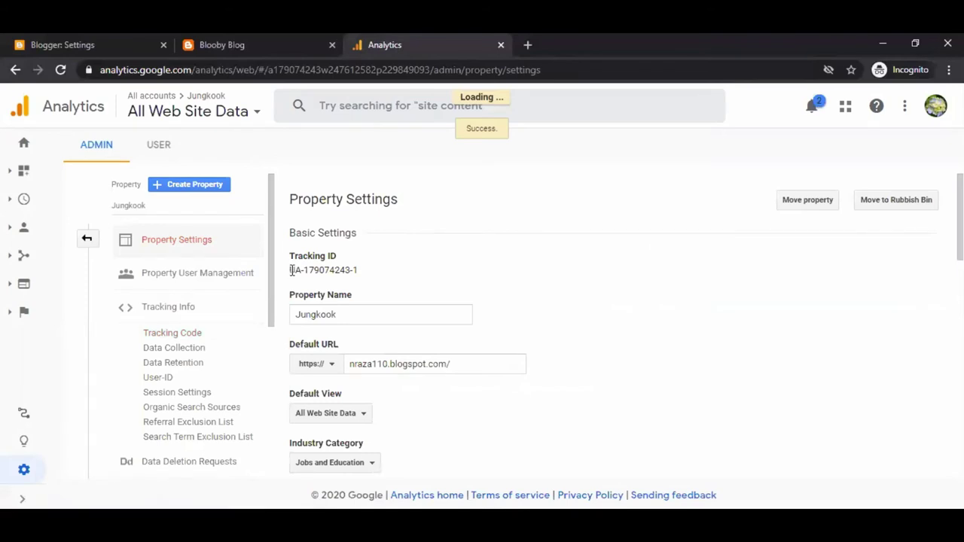
pyautogui.doubleClick(292, 270)
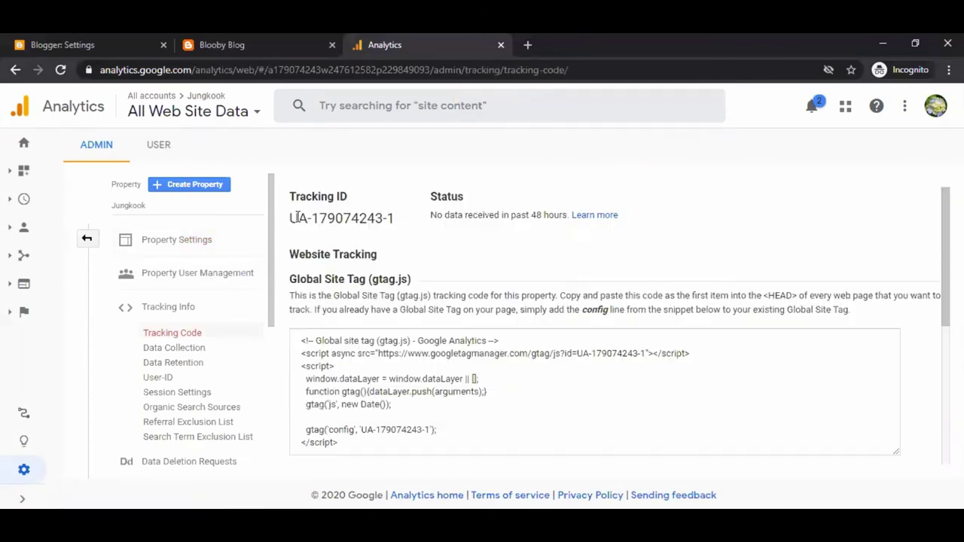
pyautogui.doubleClick(299, 217)
pyautogui.hotkey('shift', 'Right')
pyautogui.hotkey('shift', 'Right')
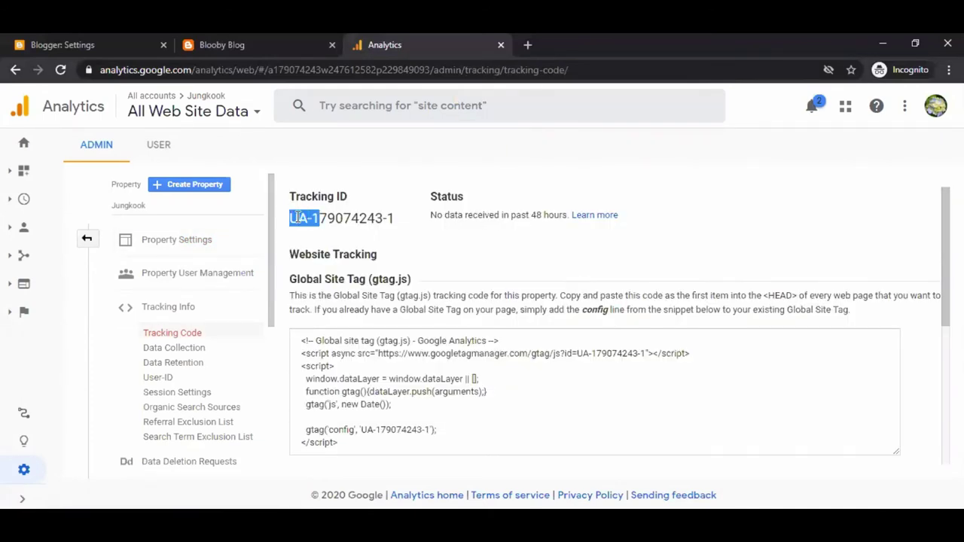
pyautogui.hotkey('shift', 'Right')
pyautogui.hotkey('shift', 'Right')
pyautogui.hotkey('shift', 'Right')
pyautogui.hotkey('shift', 'Right')
pyautogui.hotkey('shift', 'Right')
pyautogui.hotkey('shift', 'Right')
pyautogui.hotkey('shift', 'Right')
pyautogui.hotkey('shift', 'Right')
pyautogui.hotkey('shift', 'Right')
pyautogui.hotkey('shift', 'Right')
pyautogui.hotkey('ctrl', 'c')
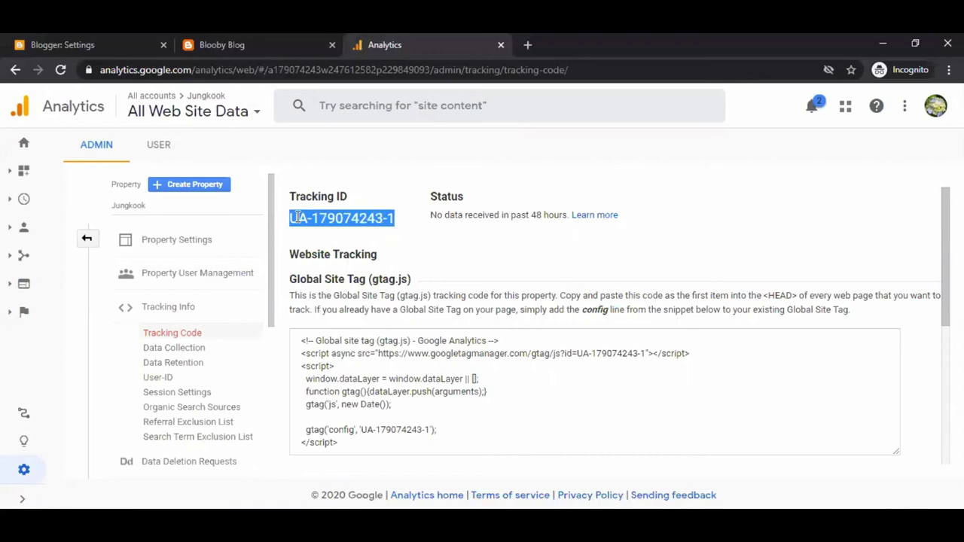
# Switch to the Blooby Blog's Blogger settings, paste the copied tracking ID as the Google Analytics property ID and save it
pyautogui.click(116, 44)
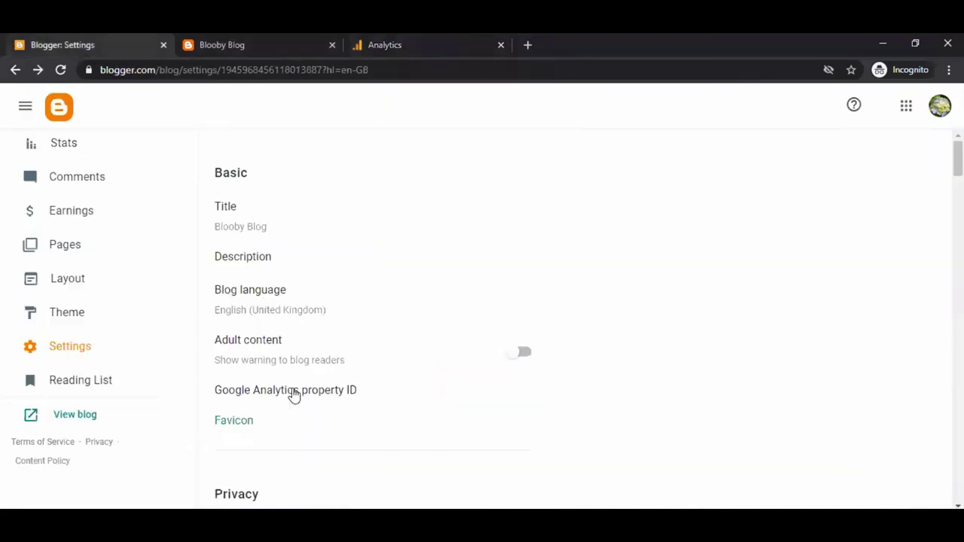
pyautogui.click(301, 397)
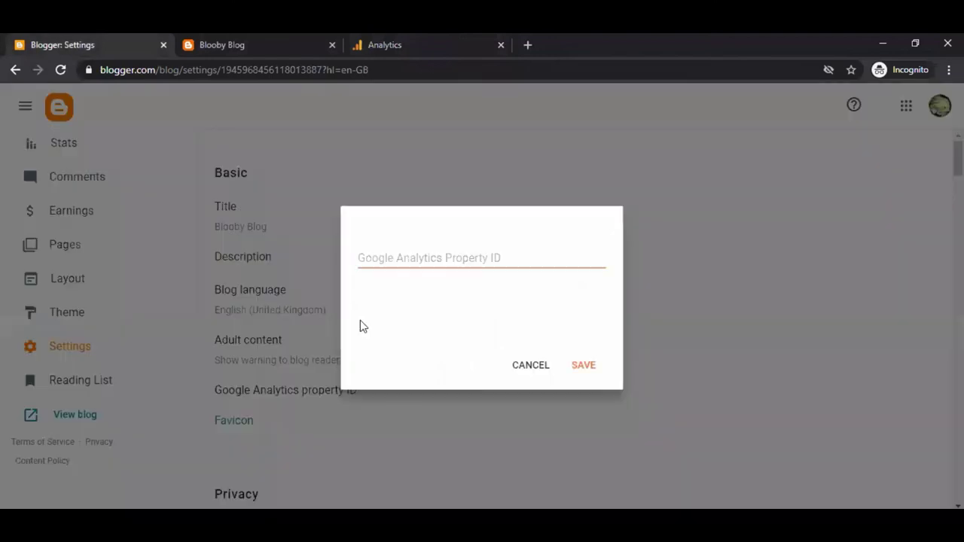
pyautogui.click(414, 257)
pyautogui.hotkey('ctrl', 'v')
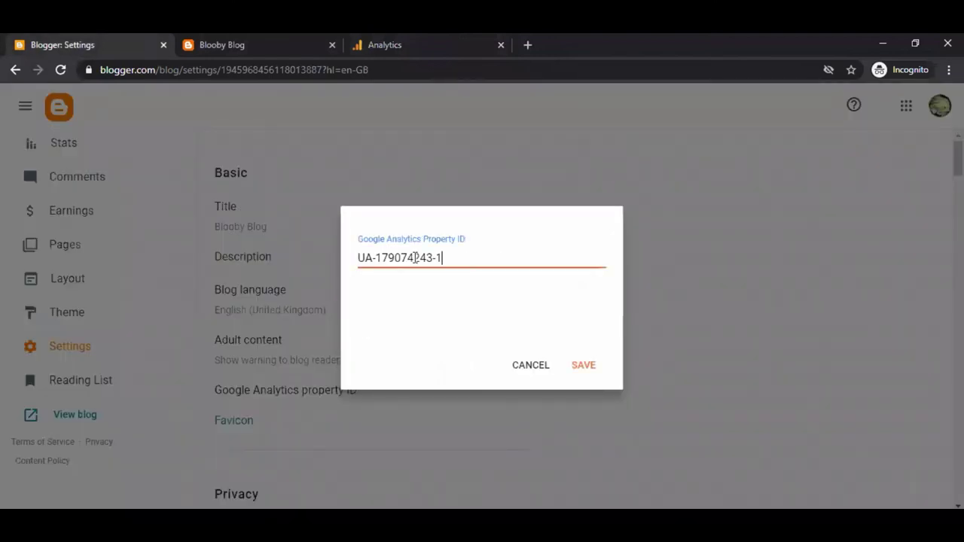
pyautogui.click(588, 379)
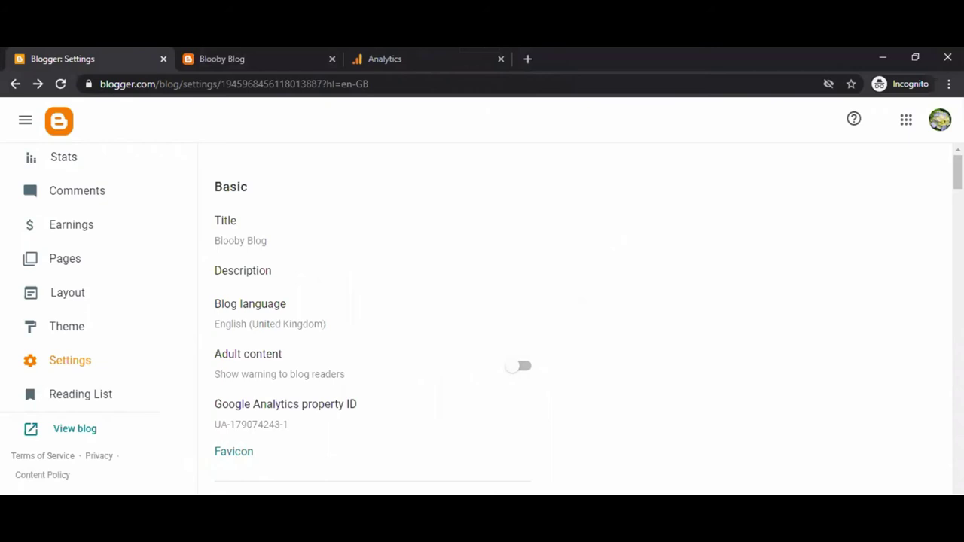
# Look through the blog's remaining settings, from Privacy, Publishing and HTTPS through Permissions, Posts, Comments, Email and Formatting to Meta tags and Errors and redirects
pyautogui.scroll(-2, 572, 316)
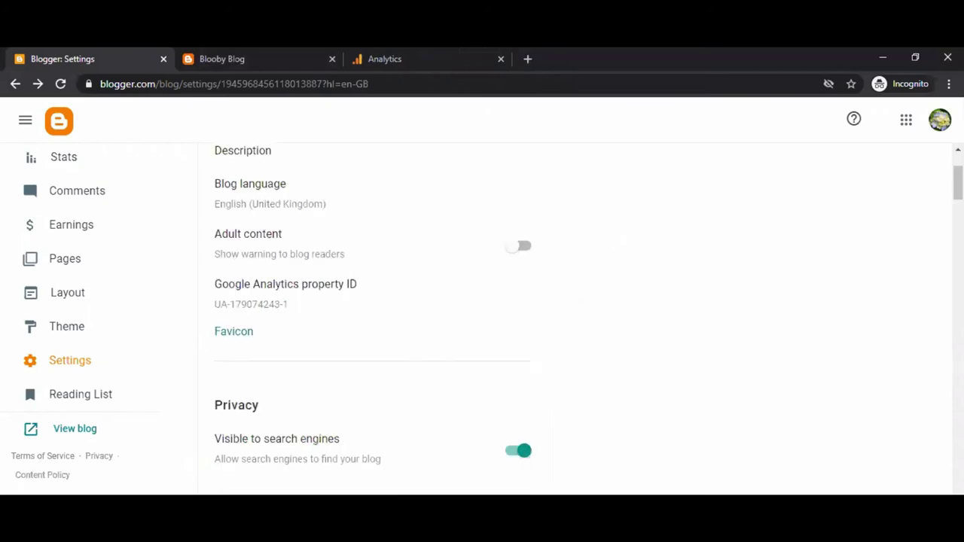
pyautogui.scroll(-3, 573, 316)
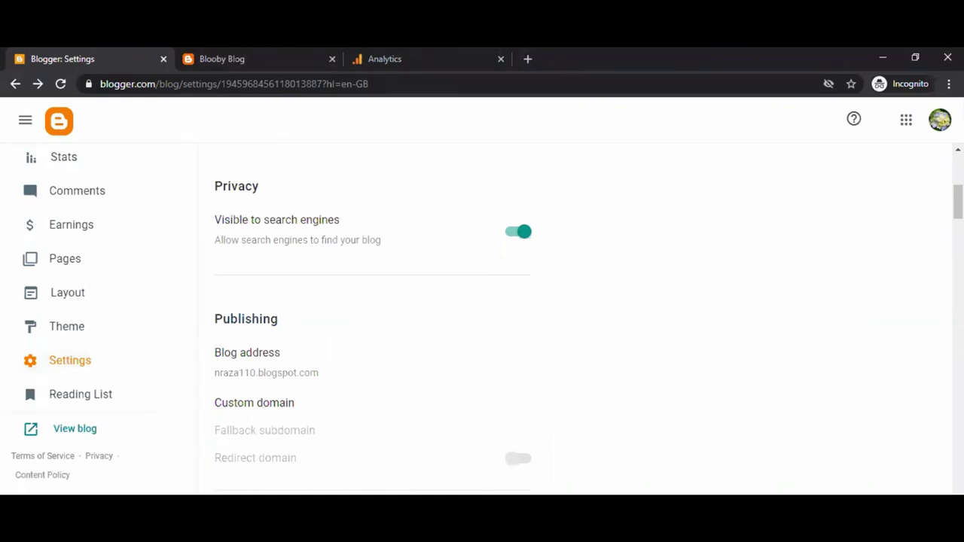
pyautogui.scroll(-1, 589, 321)
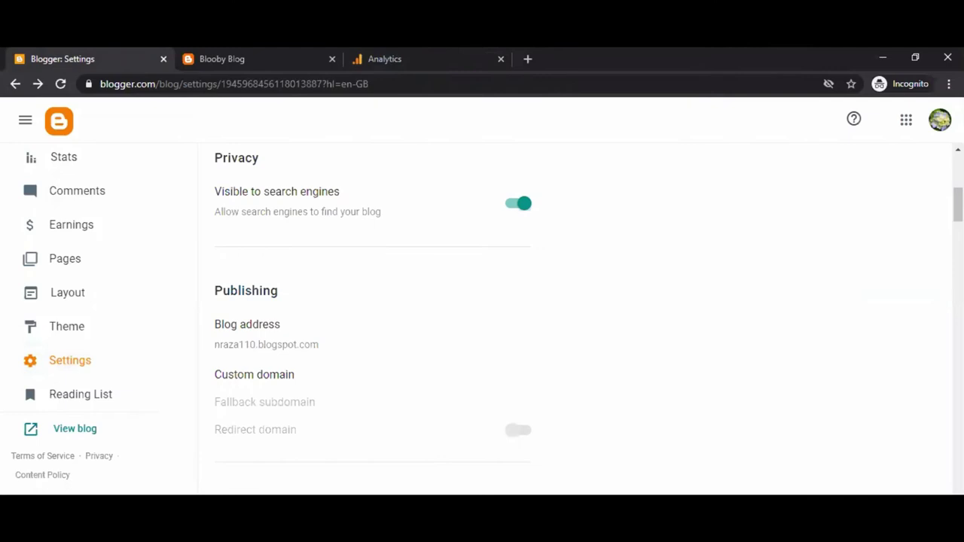
pyautogui.scroll(-5, 573, 316)
pyautogui.scroll(-1, 573, 317)
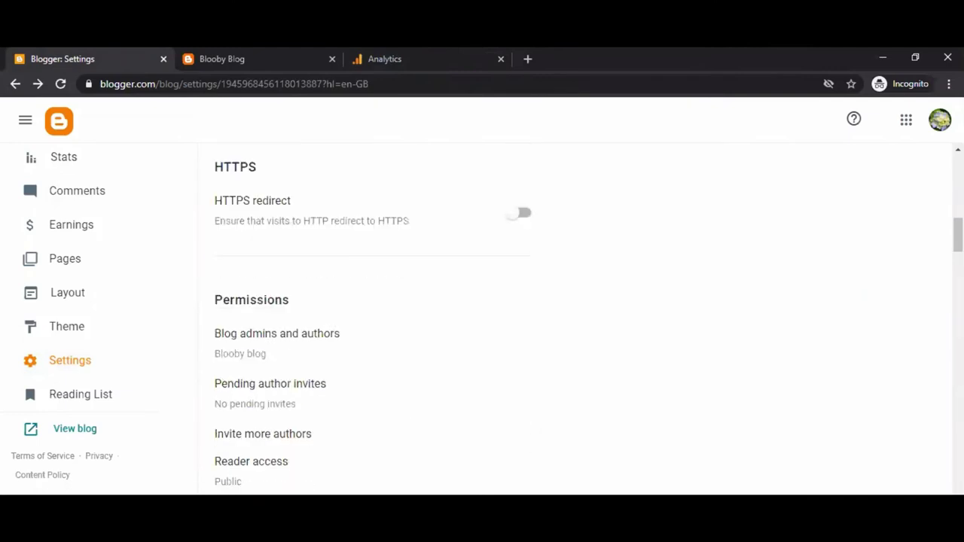
pyautogui.scroll(-3, 573, 317)
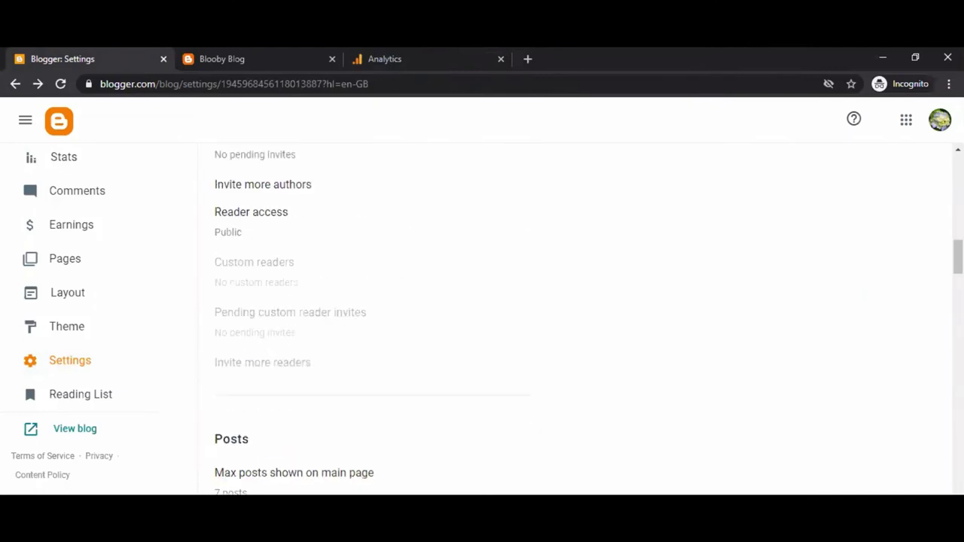
pyautogui.scroll(-1, 573, 316)
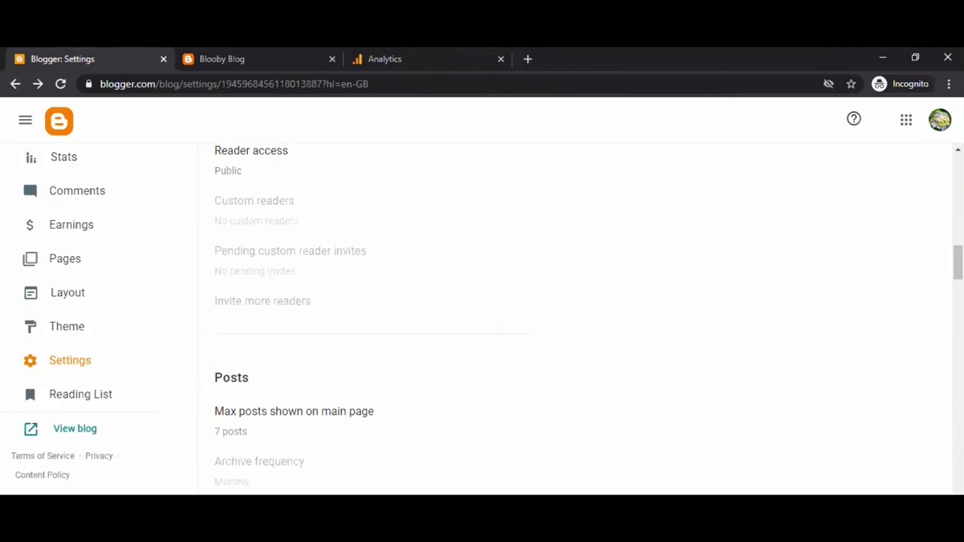
pyautogui.scroll(-2, 572, 316)
pyautogui.scroll(-2, 572, 316)
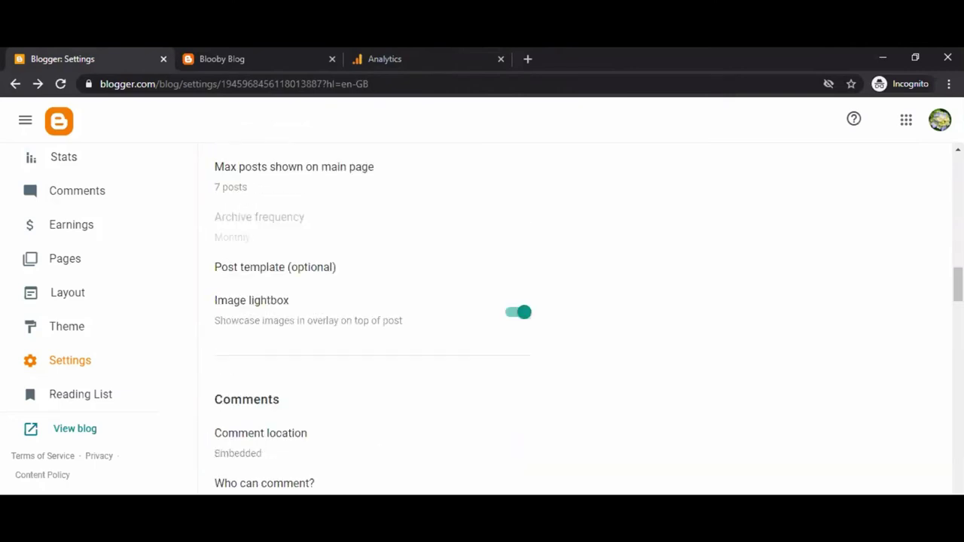
pyautogui.scroll(-7, 573, 316)
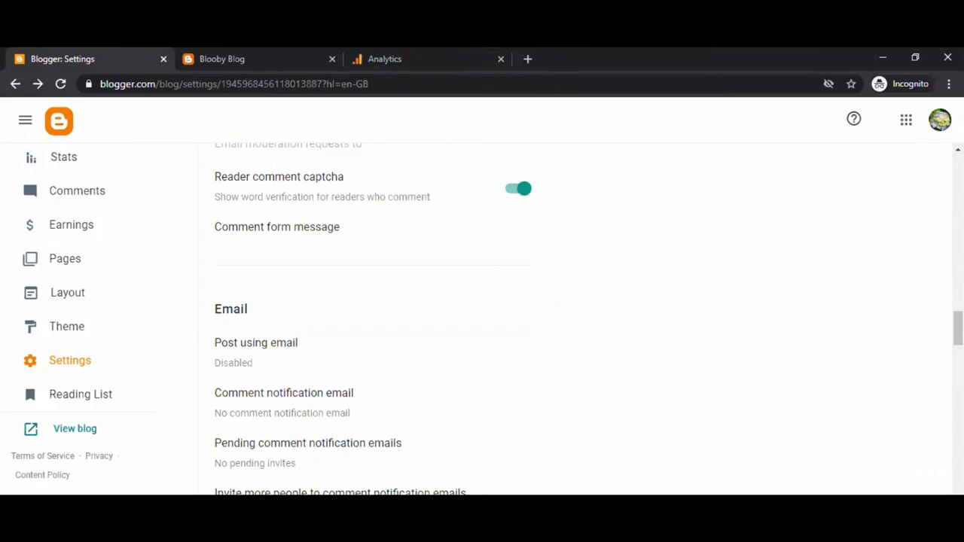
pyautogui.scroll(-1, 573, 316)
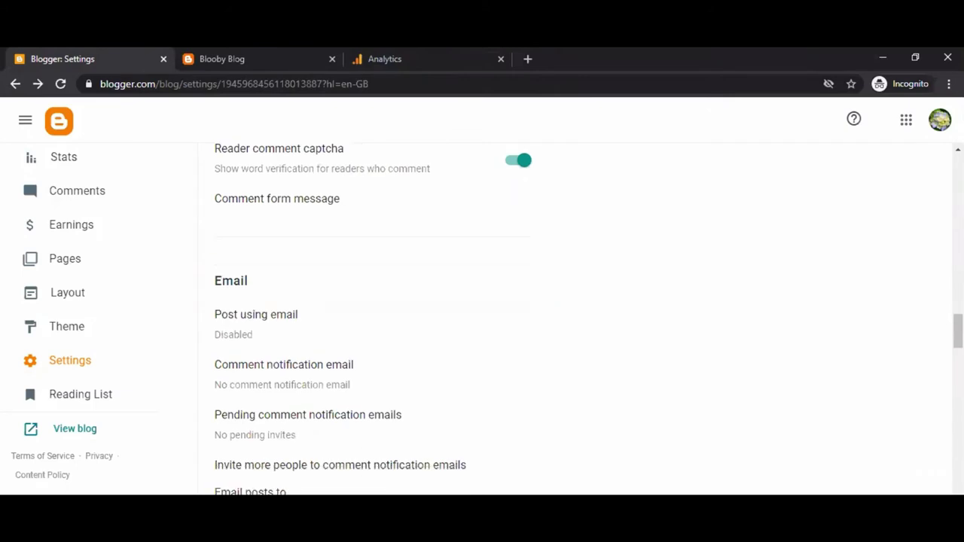
pyautogui.scroll(-2, 573, 316)
pyautogui.scroll(-2, 572, 317)
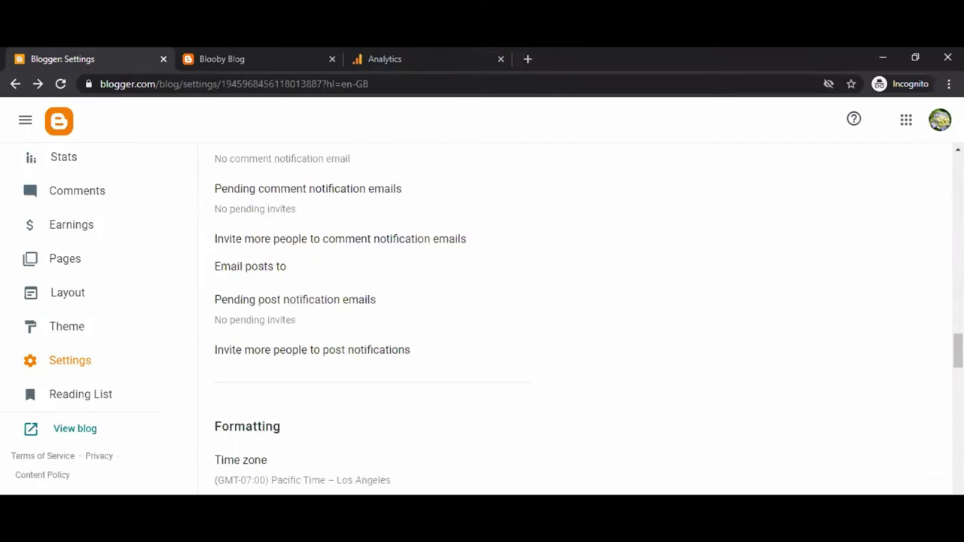
pyautogui.scroll(-2, 572, 316)
pyautogui.scroll(-1, 573, 316)
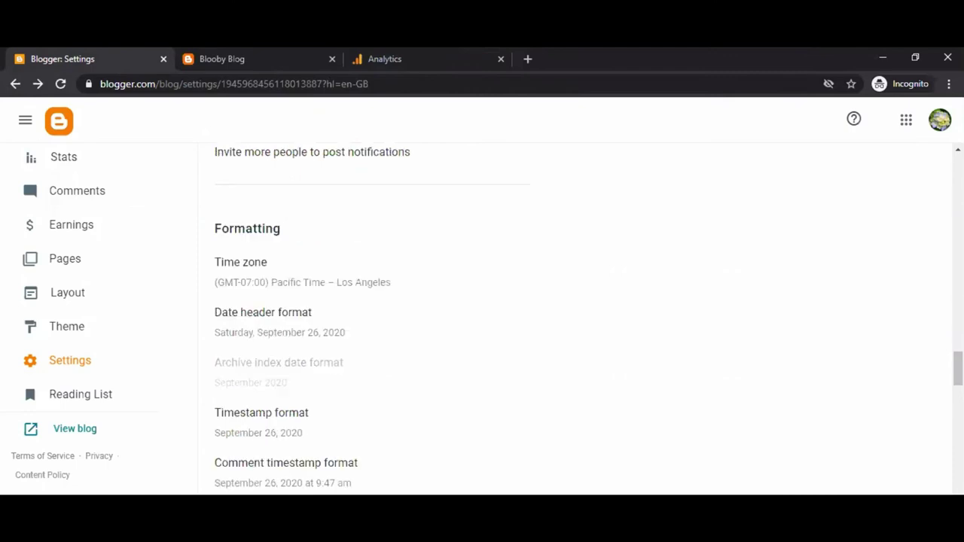
pyautogui.scroll(-2, 572, 317)
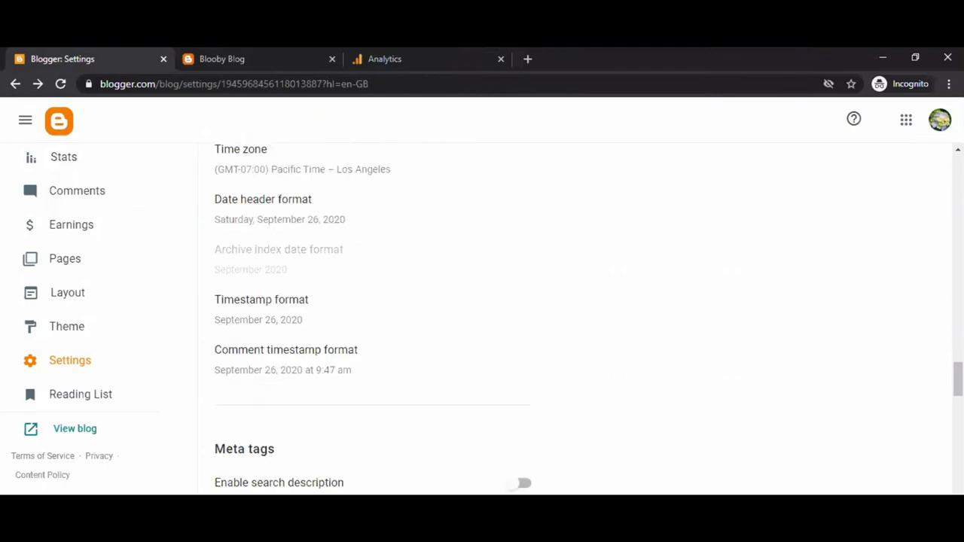
pyautogui.scroll(-2, 573, 317)
pyautogui.scroll(-1, 492, 379)
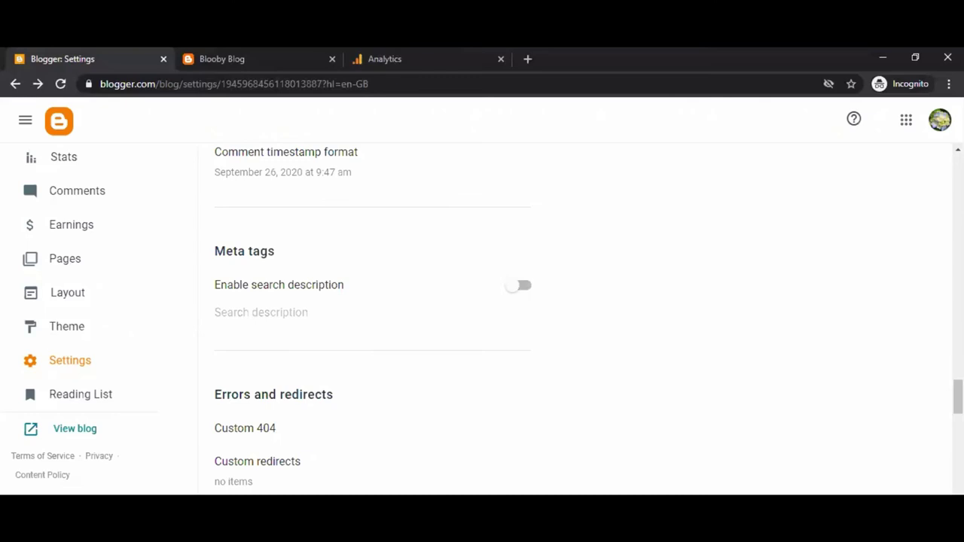
# Enable custom robots.txt in the blog's Crawlers and indexing settings
pyautogui.scroll(-2, 580, 317)
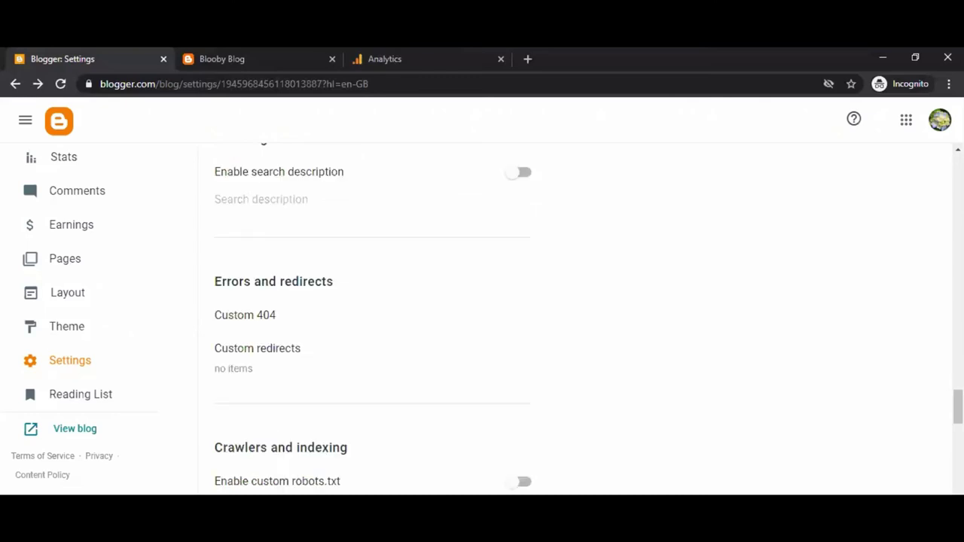
pyautogui.scroll(-2, 580, 317)
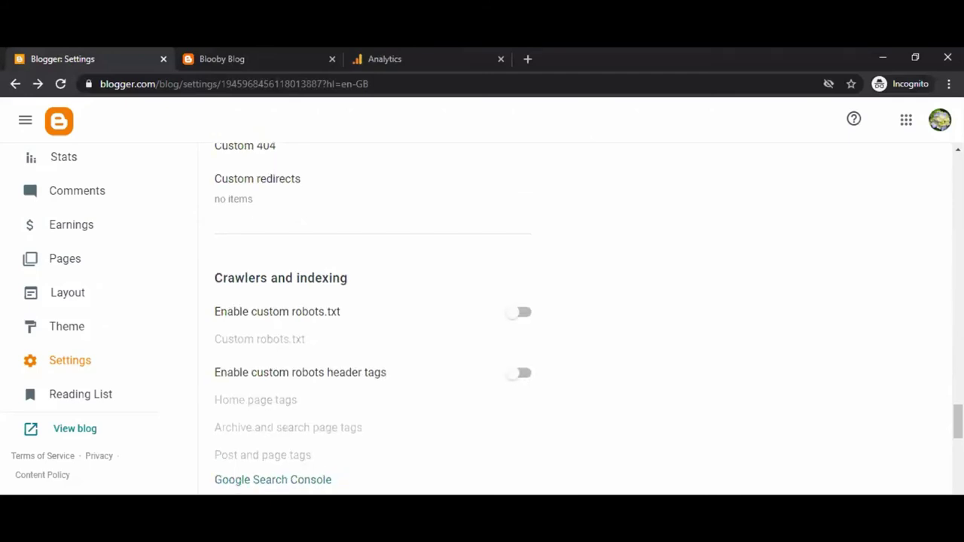
pyautogui.scroll(-1, 581, 317)
pyautogui.scroll(-1, 404, 293)
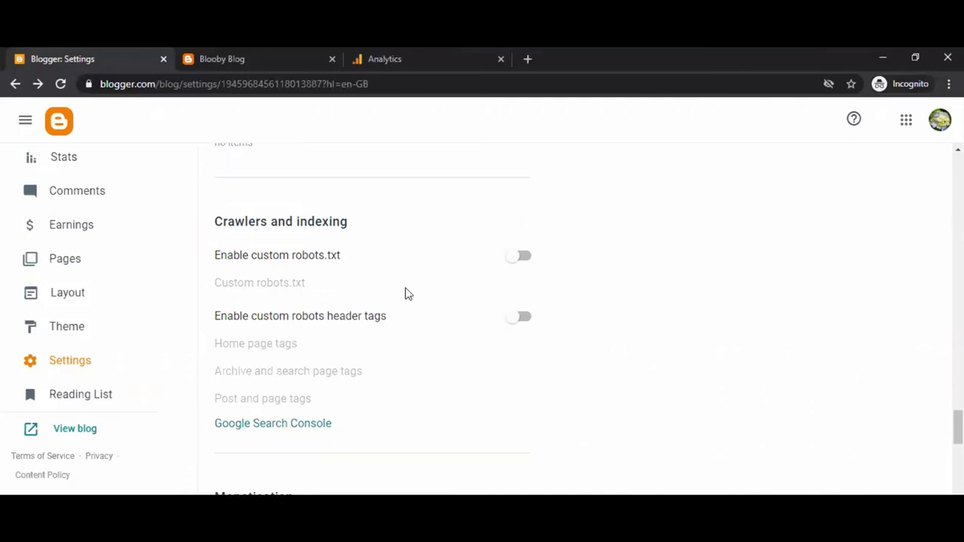
pyautogui.click(523, 257)
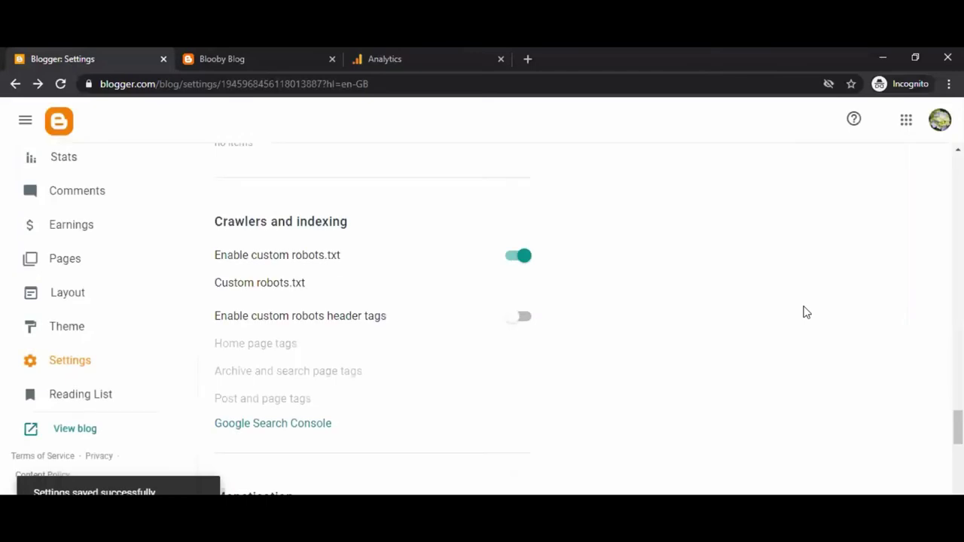
# Save the site feed's Allow blog feed setting as Full
pyautogui.scroll(-2, 482, 317)
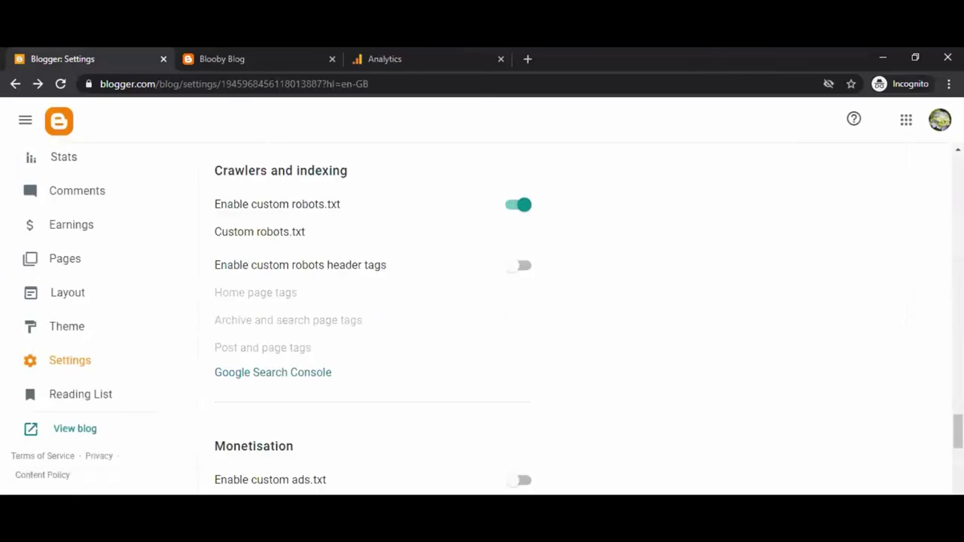
pyautogui.scroll(-4, 482, 316)
pyautogui.scroll(-1, 519, 263)
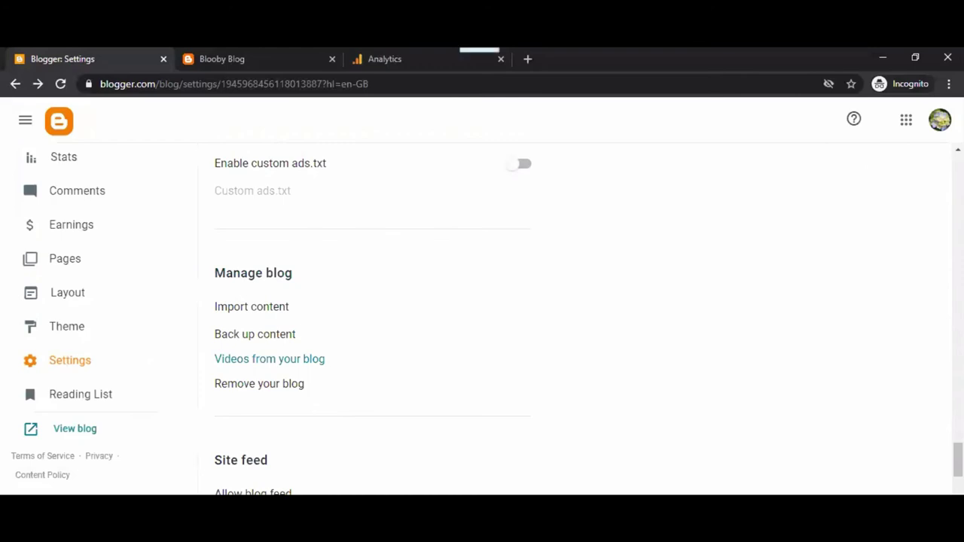
pyautogui.scroll(2, 527, 254)
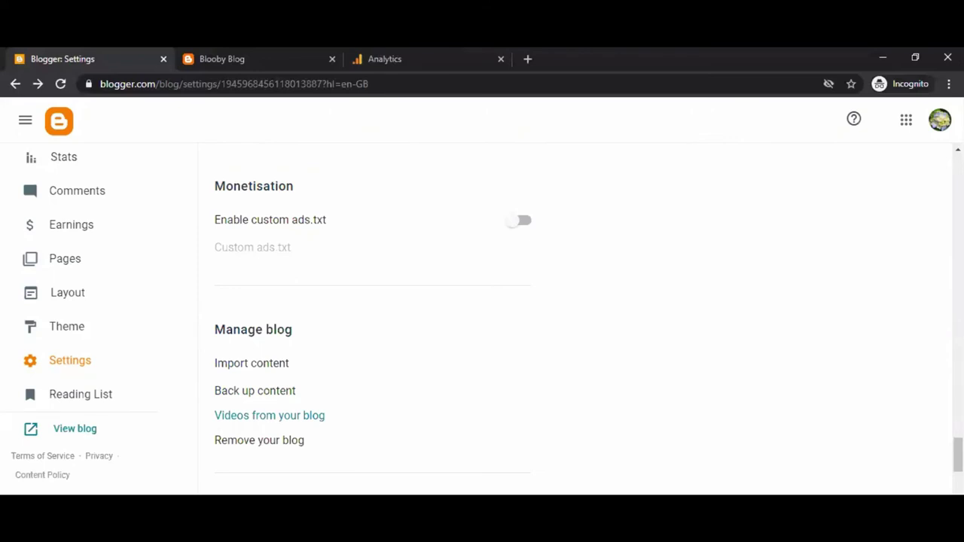
pyautogui.scroll(-6, 334, 351)
pyautogui.scroll(-1, 262, 353)
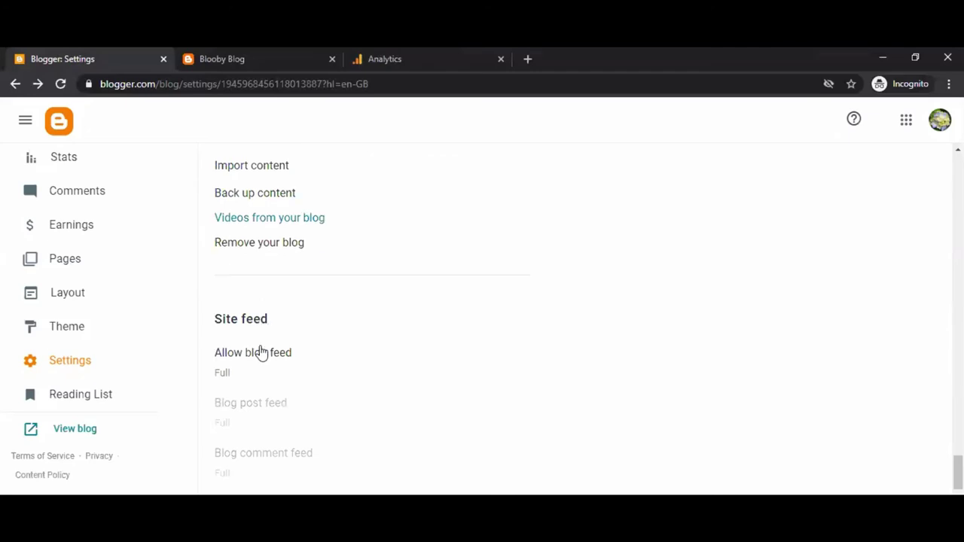
pyautogui.click(262, 353)
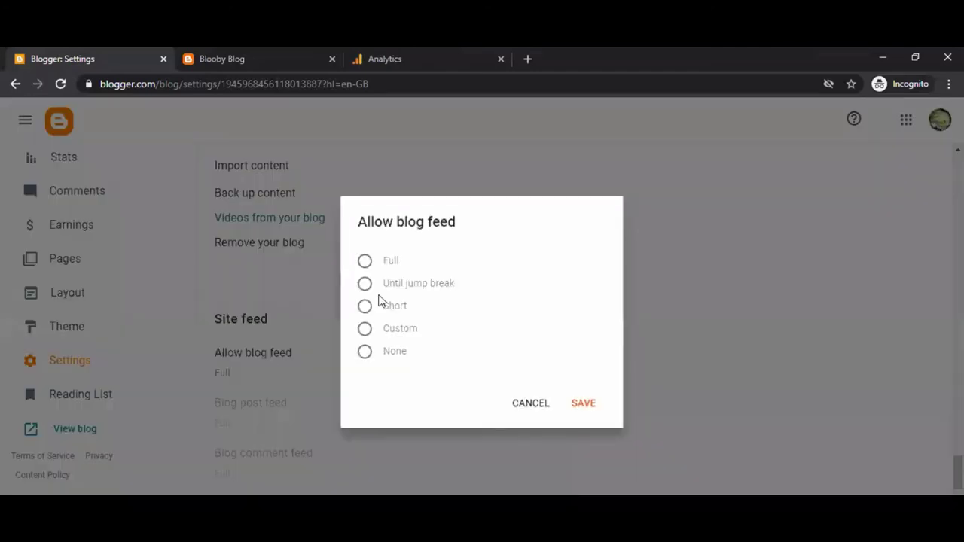
pyautogui.click(583, 404)
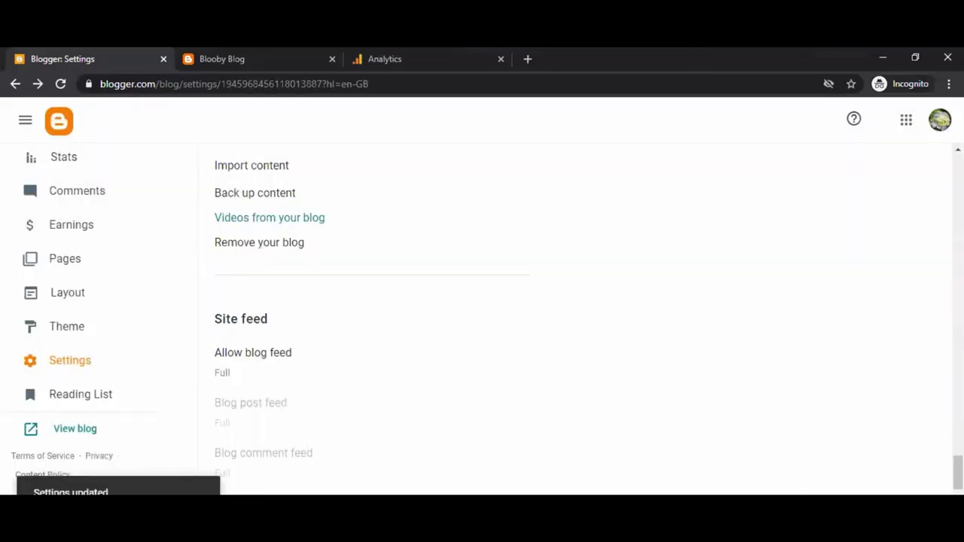
# Open the site feed's Post feed redirect URL for editing
pyautogui.scroll(-1, 573, 316)
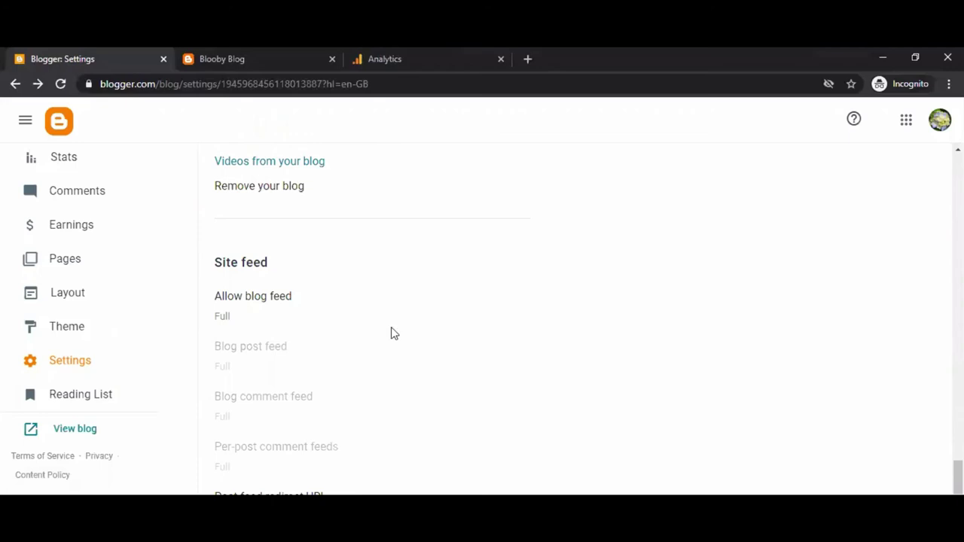
pyautogui.scroll(-2, 271, 393)
pyautogui.click(273, 381)
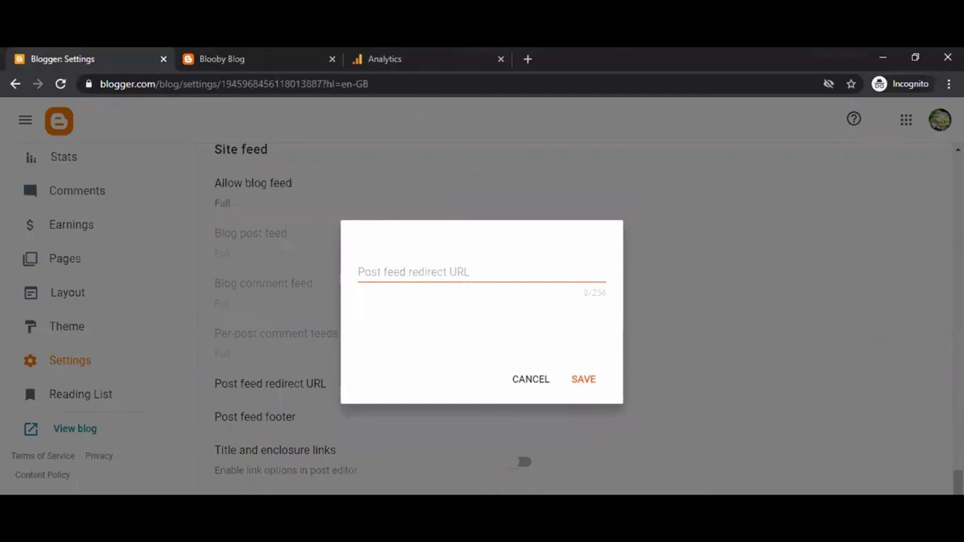
pyautogui.moveTo(439, 486)
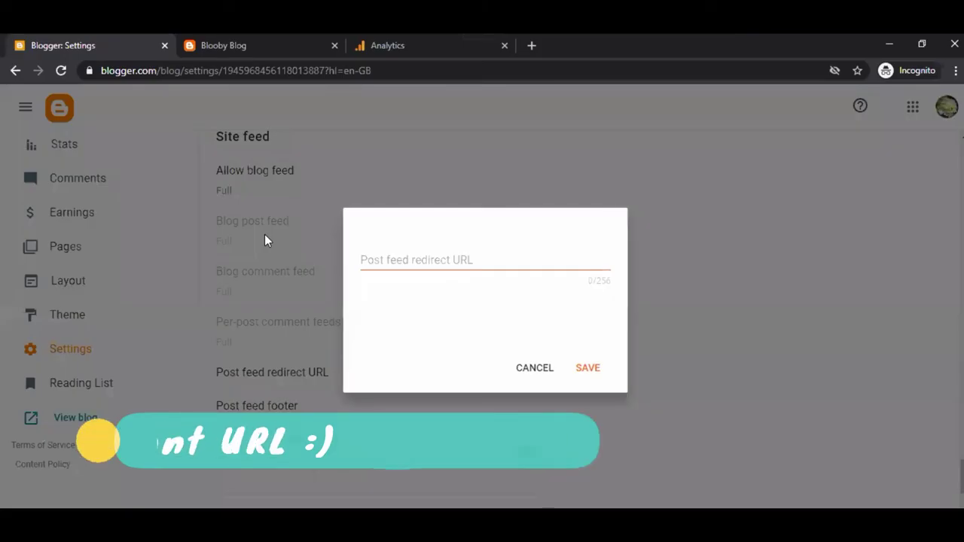
# Copy the Blooby Blog's web address, switch to FeedBurner and enter it as the feed to burn
pyautogui.click(215, 40)
pyautogui.hotkey('ctrl', 'c')
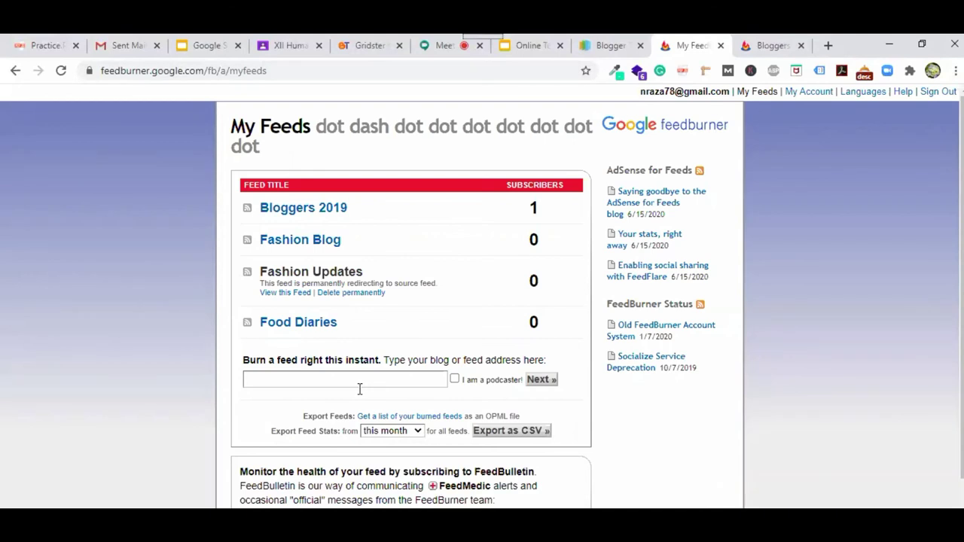
pyautogui.click(361, 381)
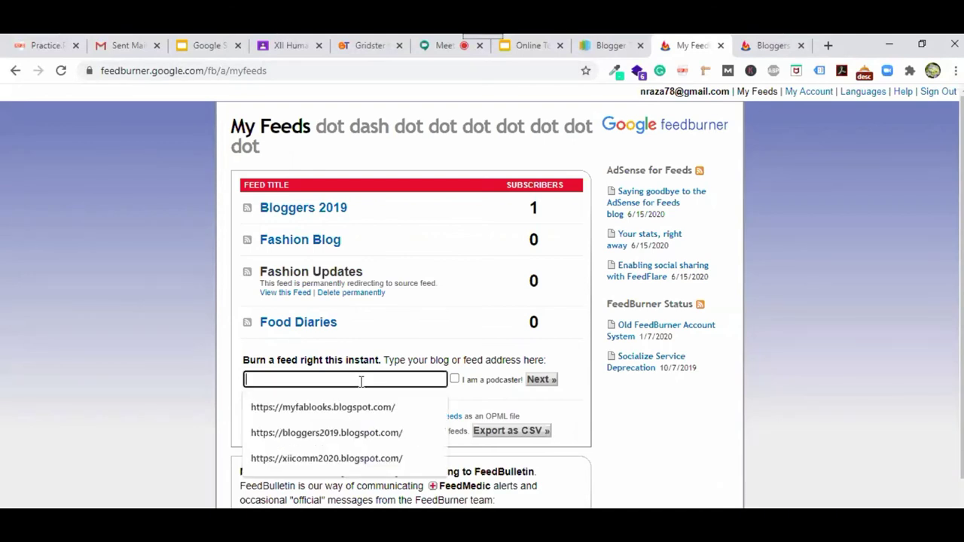
pyautogui.hotkey('ctrl', 'v')
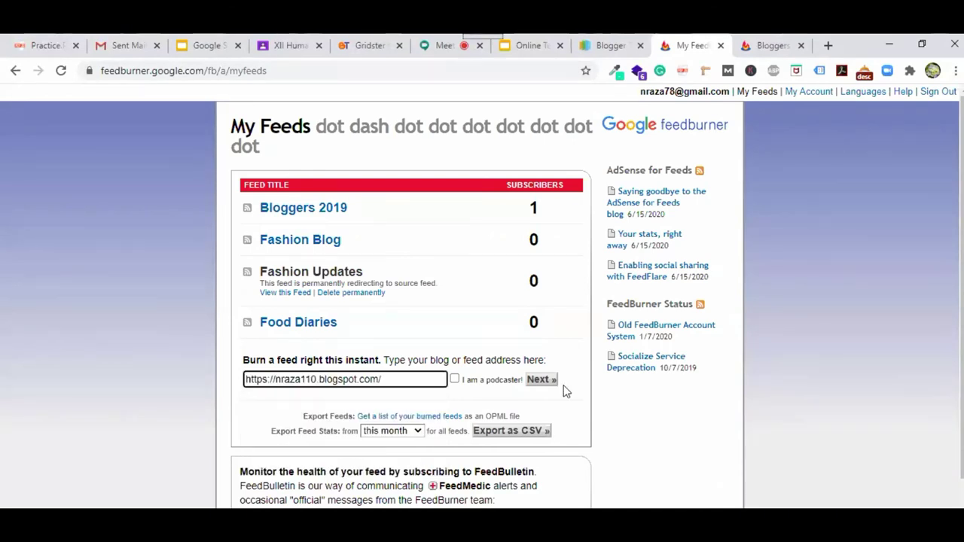
# Try to burn the blog's Atom feed with the title Blooby Blog and the feed address BloobyBlog, and return to the feed list
pyautogui.click(544, 384)
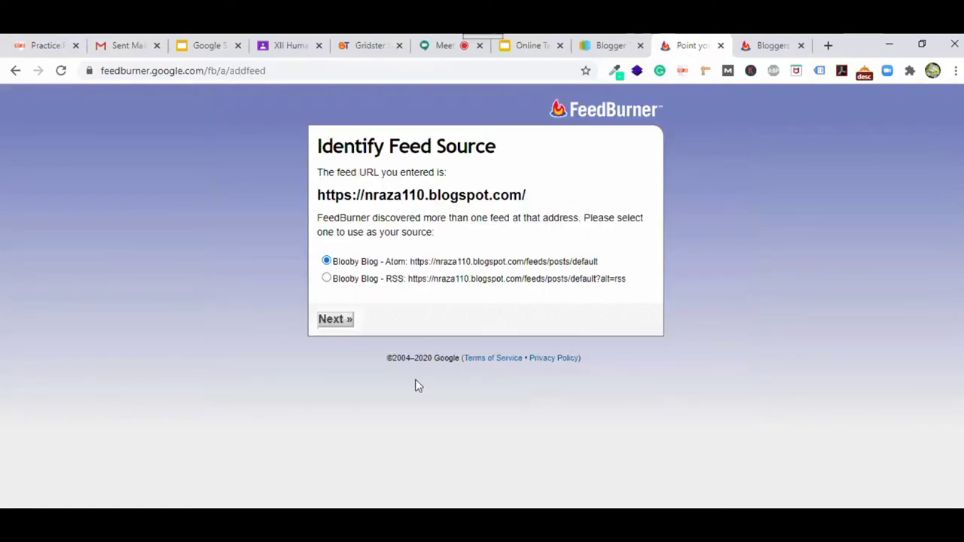
pyautogui.click(336, 319)
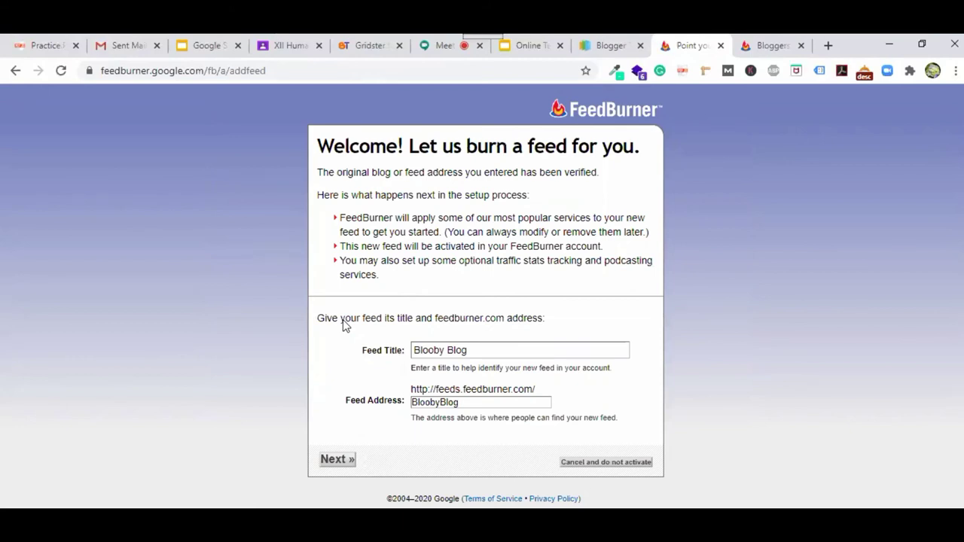
pyautogui.click(339, 461)
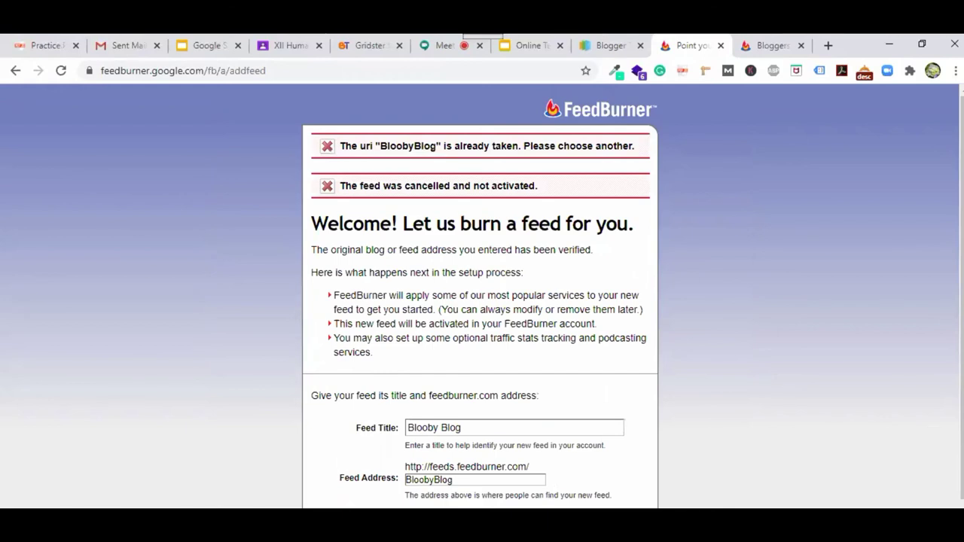
pyautogui.scroll(-1, 717, 156)
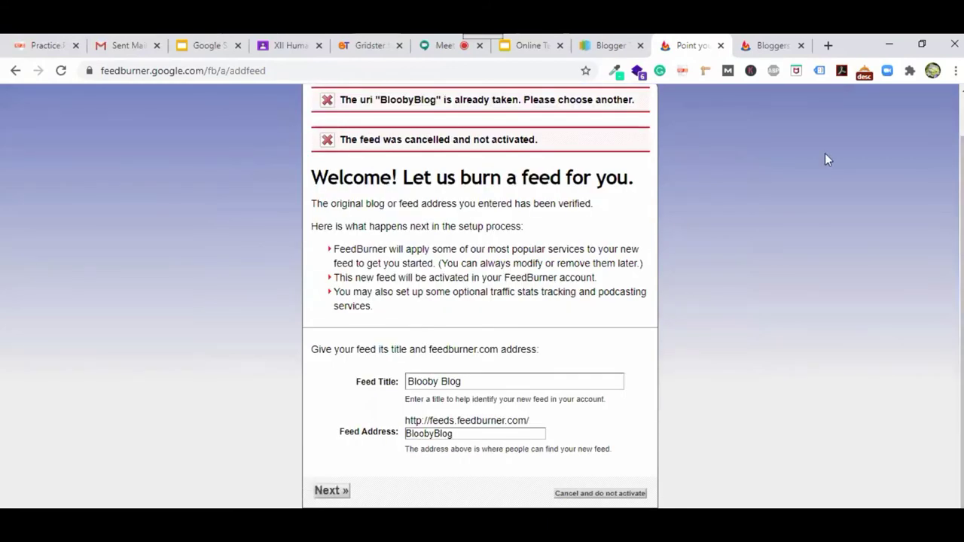
pyautogui.scroll(1, 308, 155)
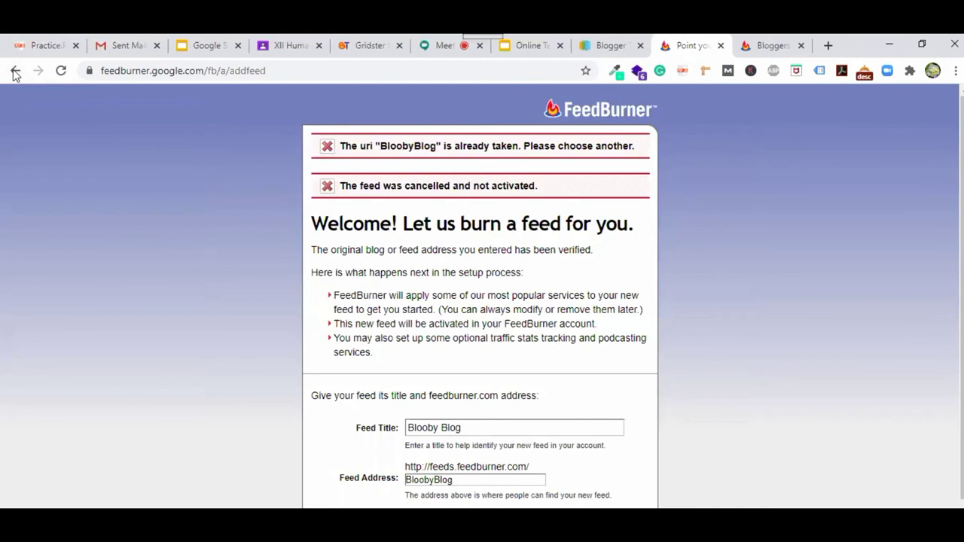
pyautogui.click(14, 72)
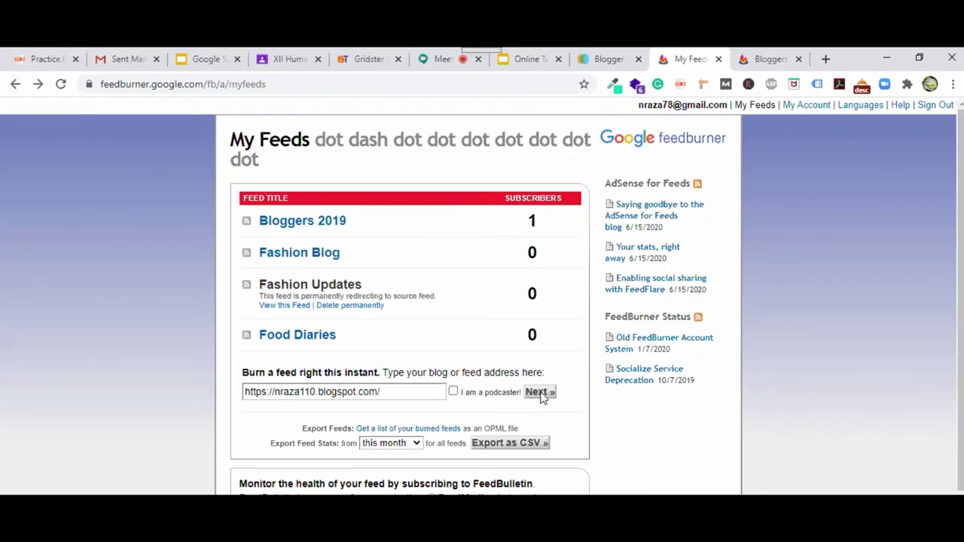
# Burn the blog's Atom feed with the title Blooby Blog2020 and the address blogspot/XOkSc, and complete the feed statistics setup
pyautogui.click(539, 393)
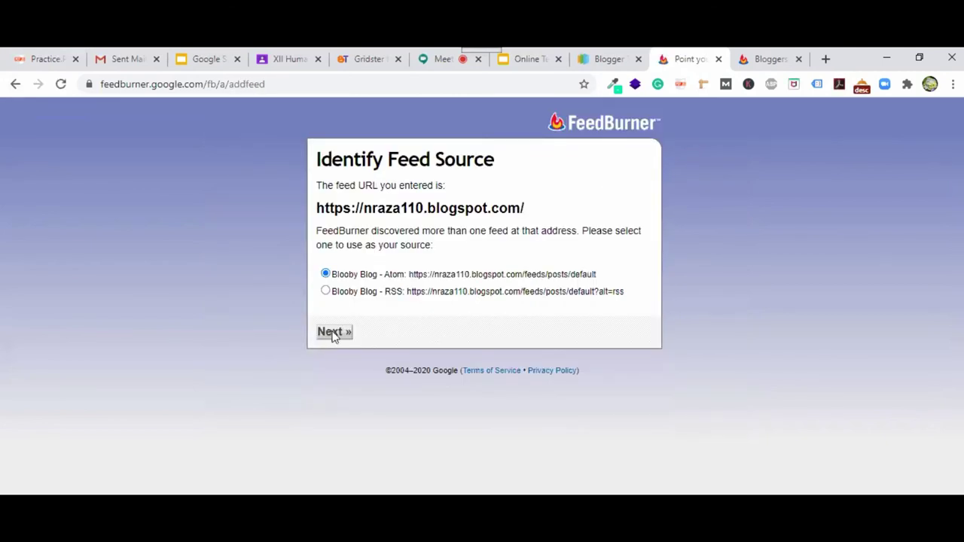
pyautogui.click(334, 333)
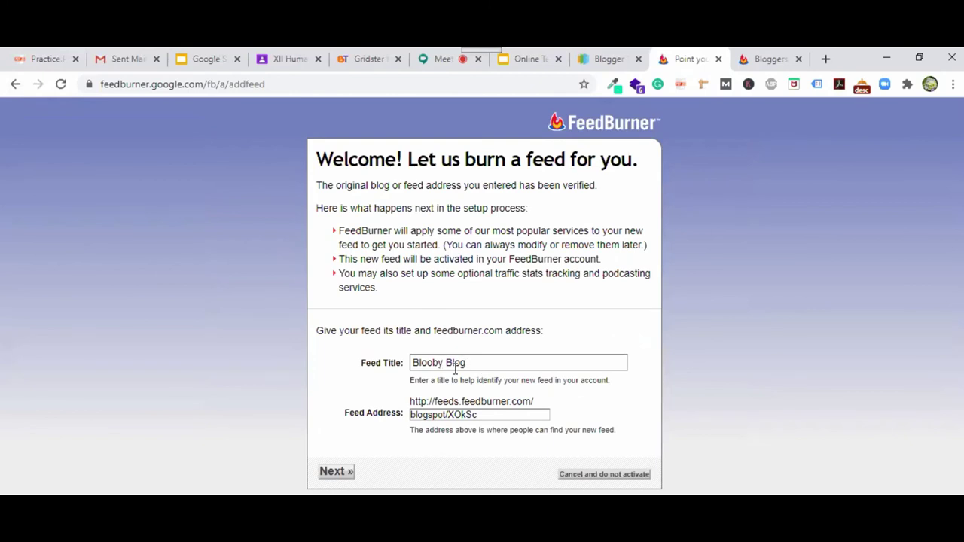
pyautogui.click(467, 363)
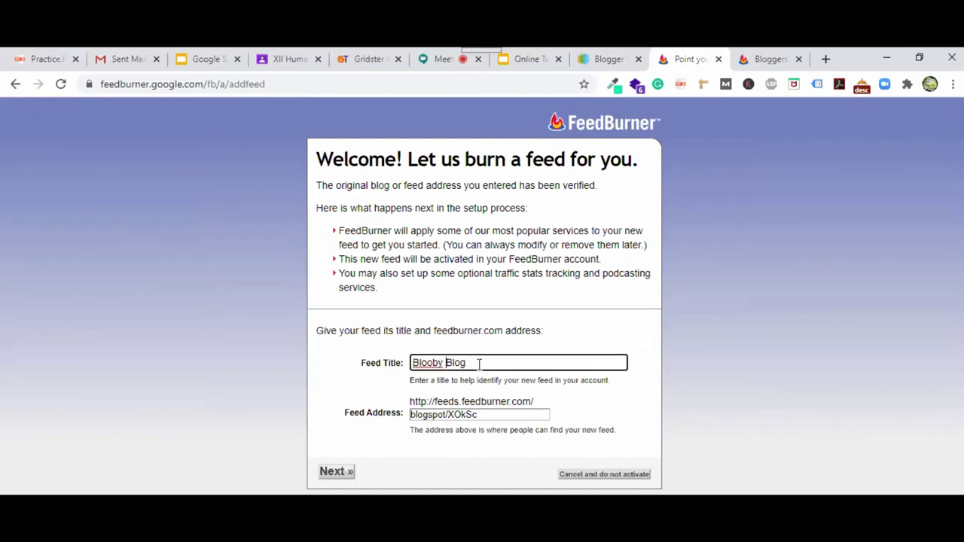
pyautogui.write('2020')
pyautogui.click(336, 474)
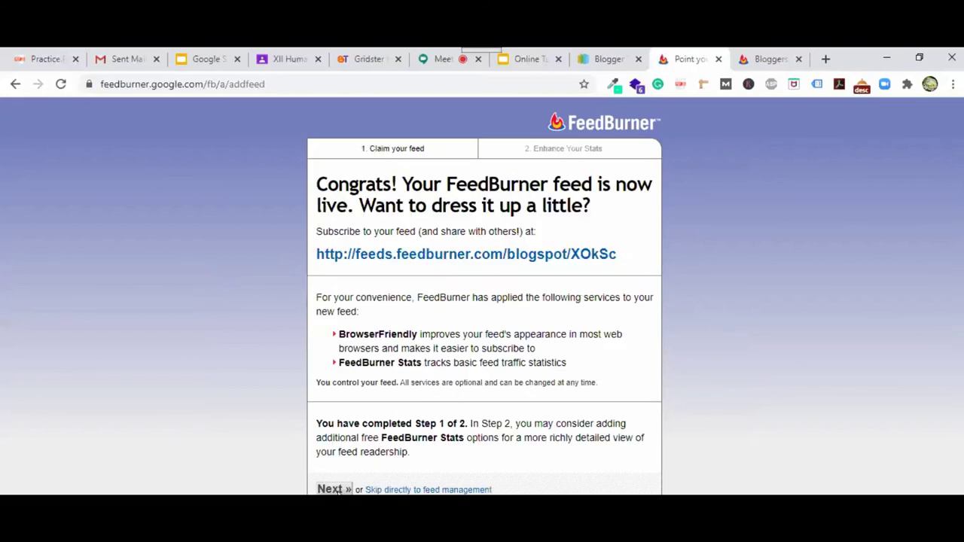
pyautogui.click(334, 490)
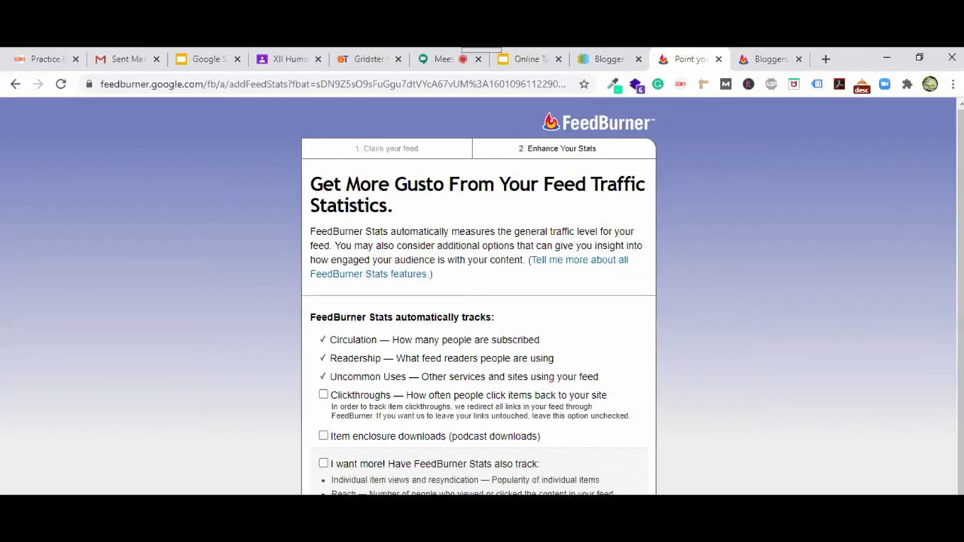
pyautogui.scroll(-1, 483, 301)
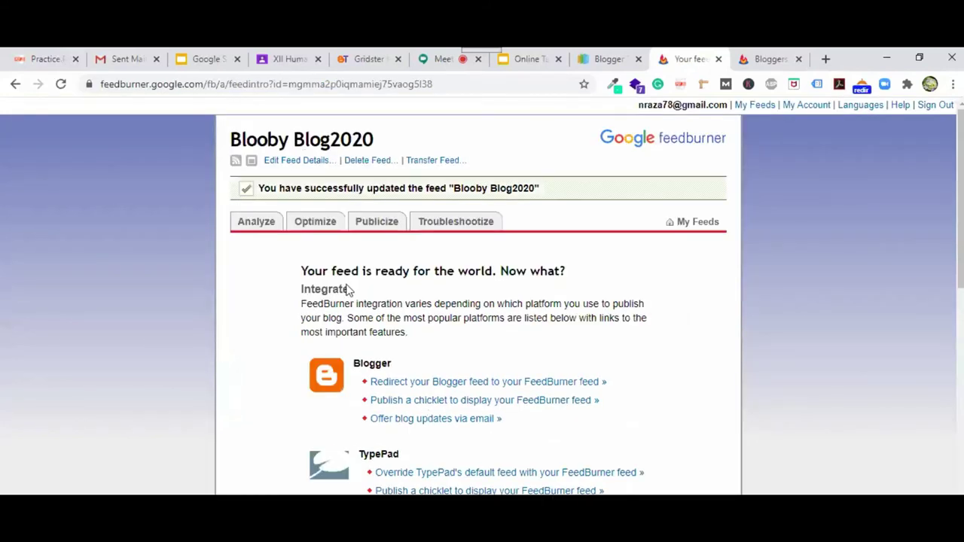
# Open the Blooby Blog2020 feed page and copy its full FeedBurner address
pyautogui.click(236, 162)
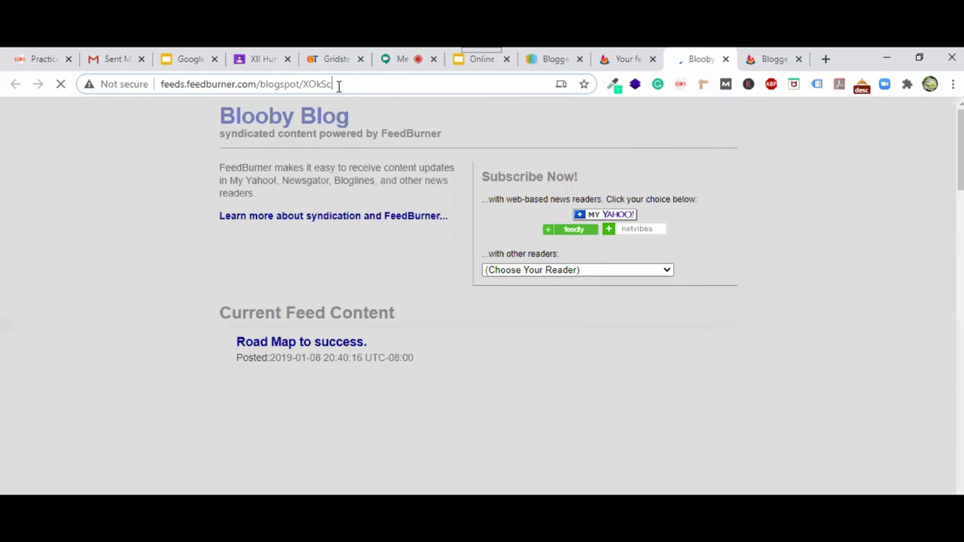
pyautogui.click(339, 84)
pyautogui.hotkey('ctrl', 'c')
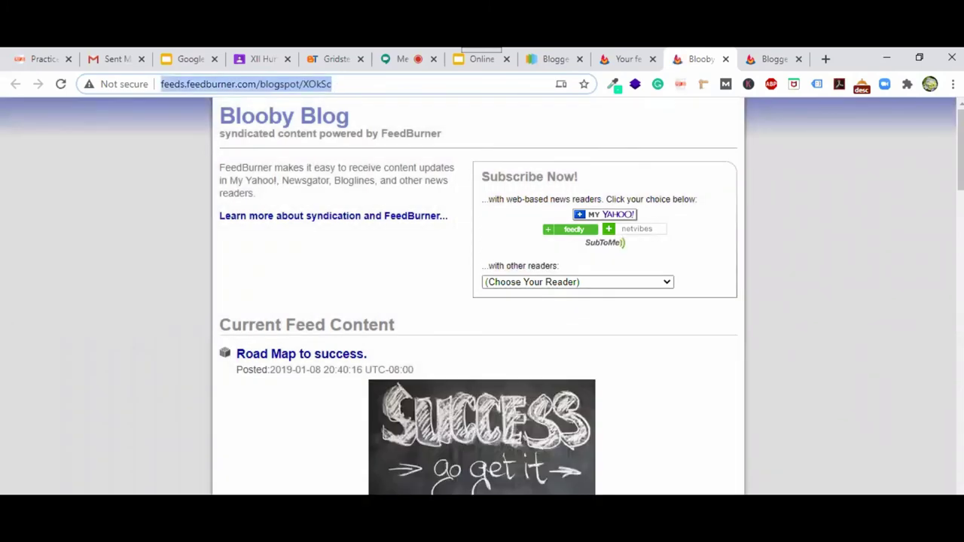
pyautogui.moveTo(365, 513)
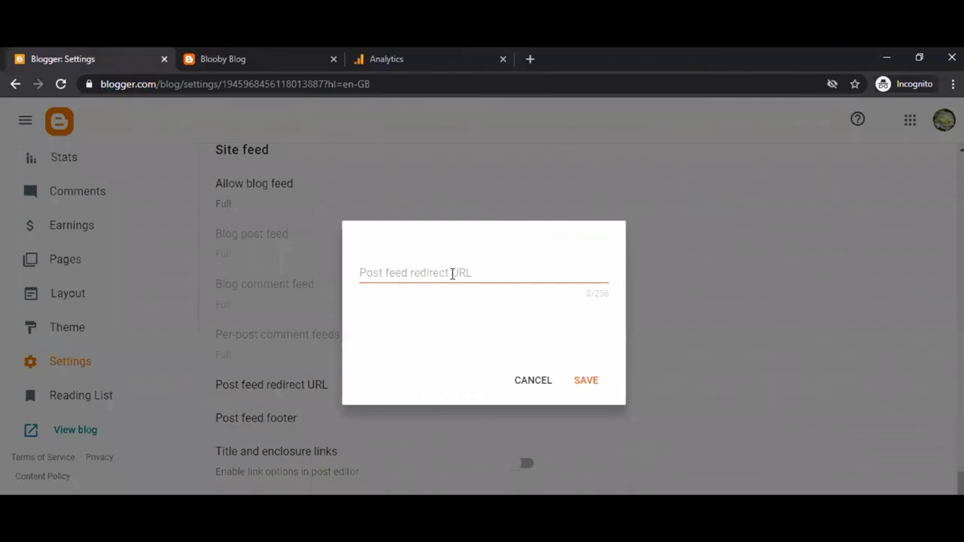
pyautogui.click(452, 274)
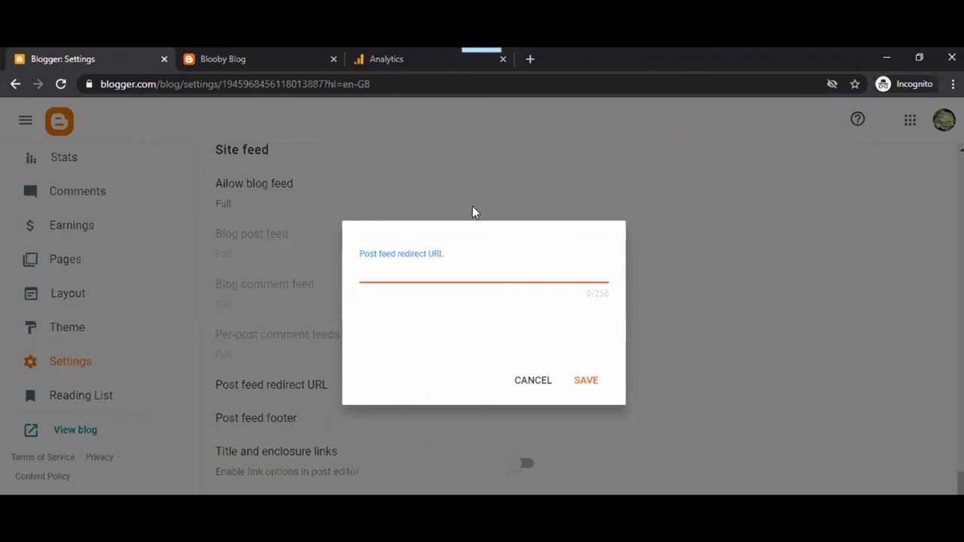
pyautogui.hotkey('ctrl', 'v')
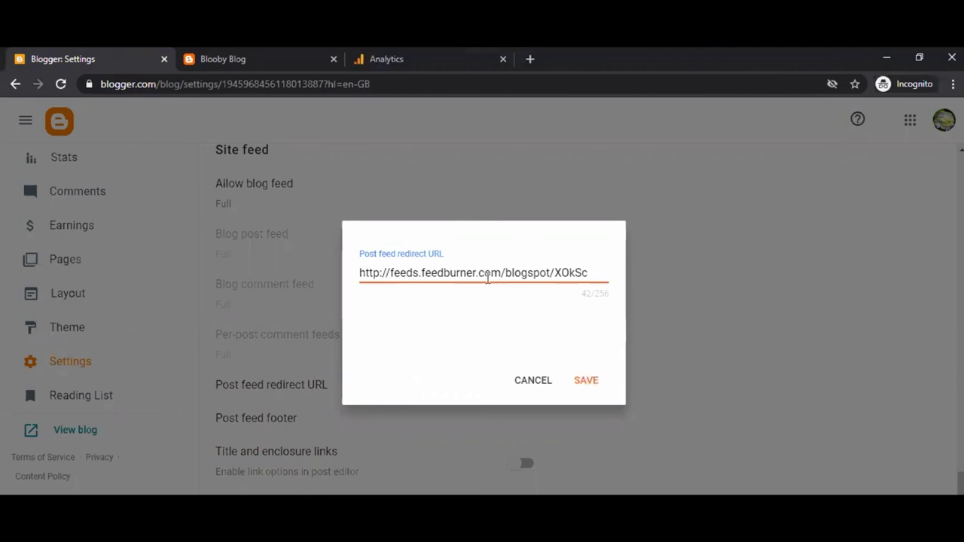
pyautogui.click(587, 381)
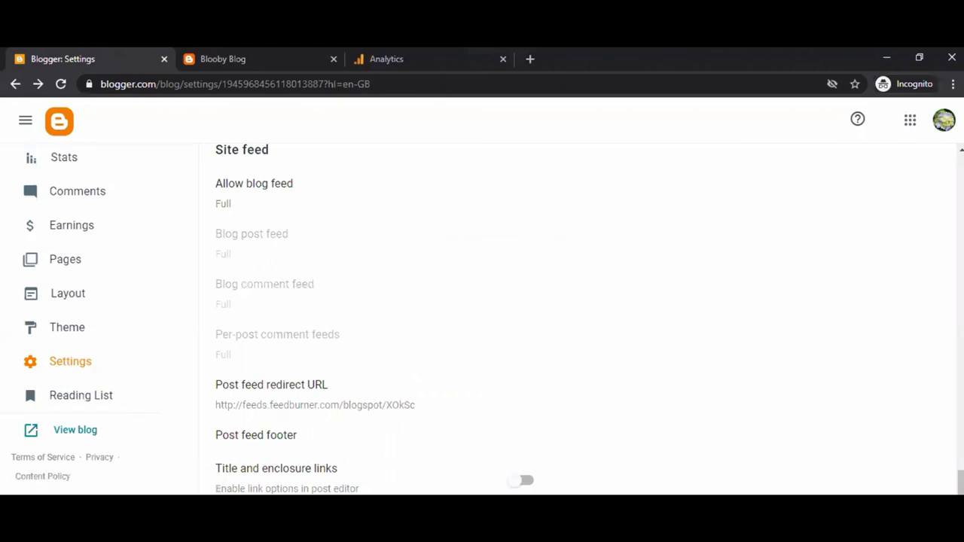
pyautogui.scroll(-1, 437, 321)
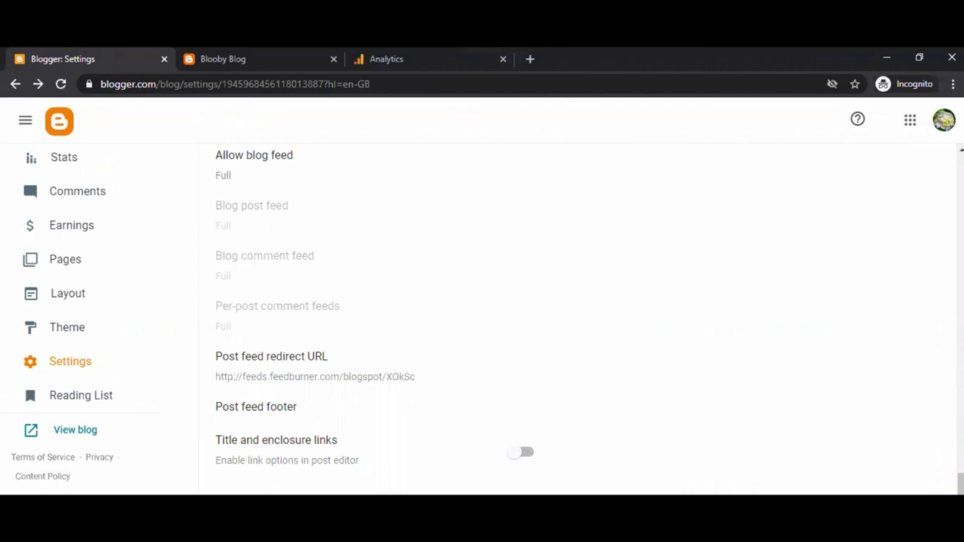
# Switch to FeedBurner and look through the Publicize, Optimize and Analyze pages of the Blooby Blog2020 feed
pyautogui.click(143, 474)
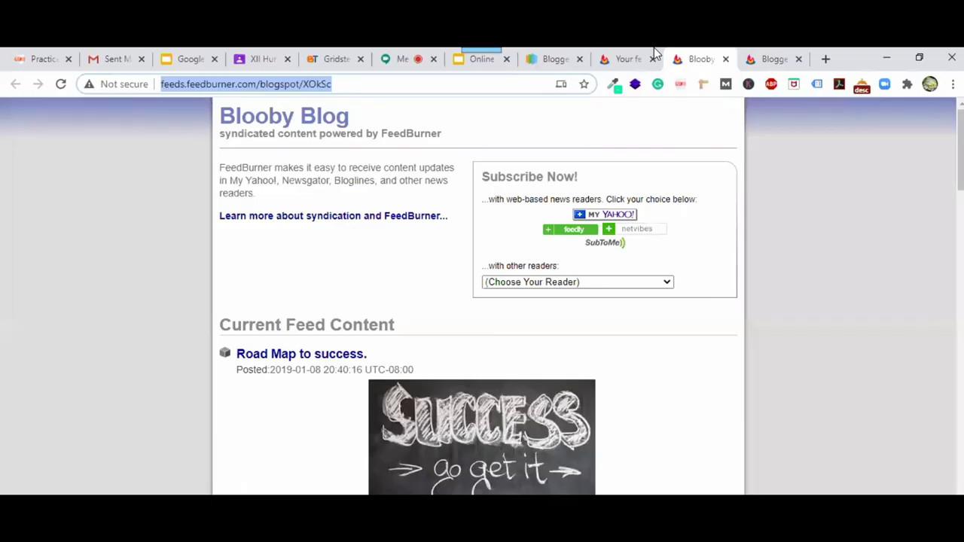
pyautogui.click(631, 59)
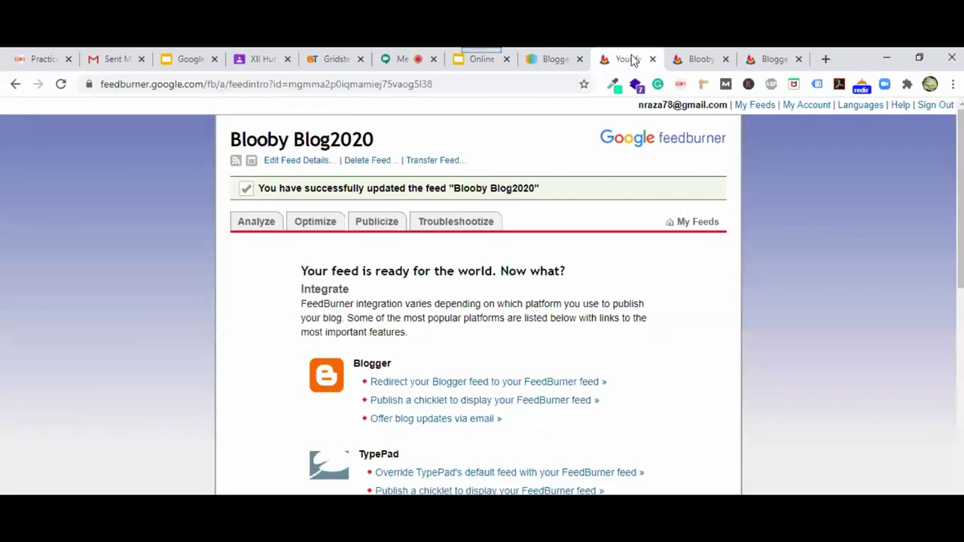
pyautogui.click(376, 223)
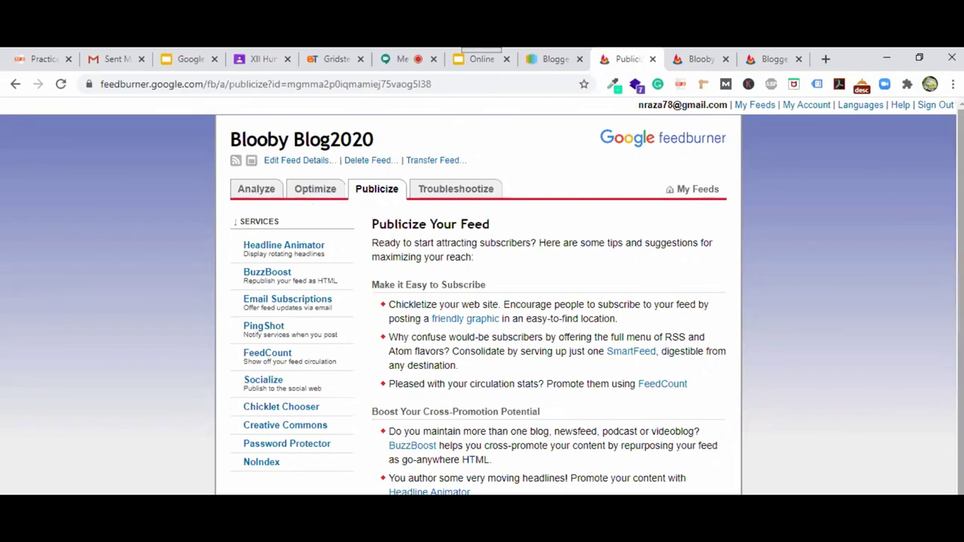
pyautogui.scroll(-1, 307, 181)
pyautogui.click(308, 173)
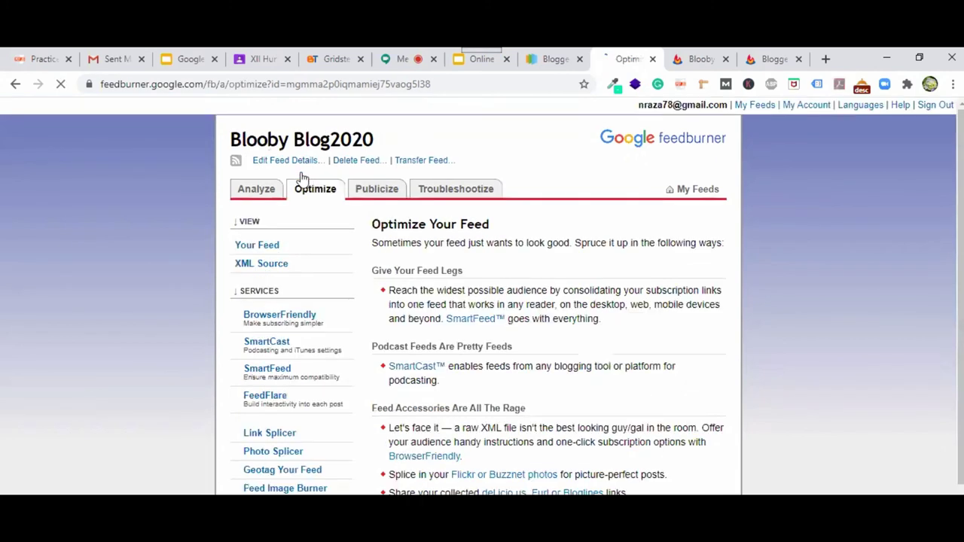
pyautogui.click(256, 190)
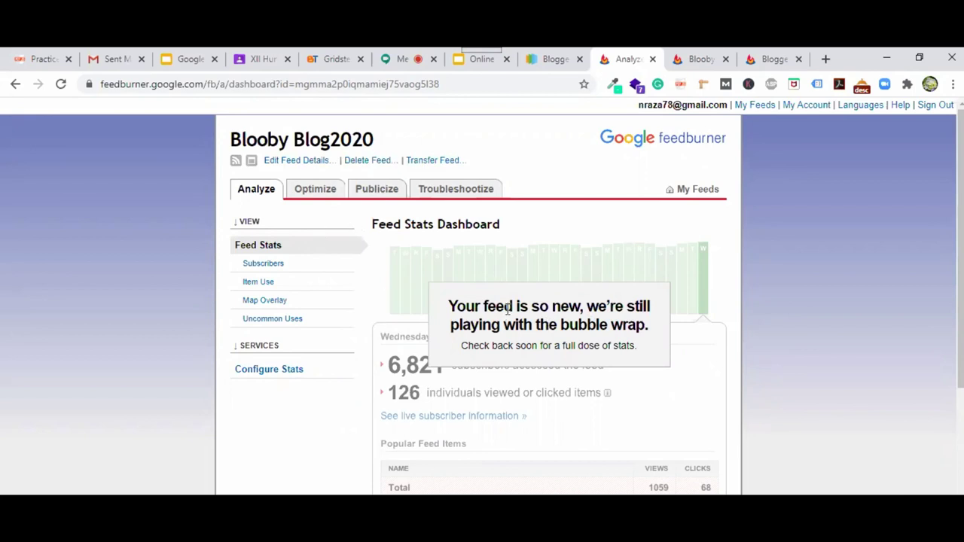
# Activate the Email Subscriptions service for the Blooby Blog2020 feed
pyautogui.click(369, 193)
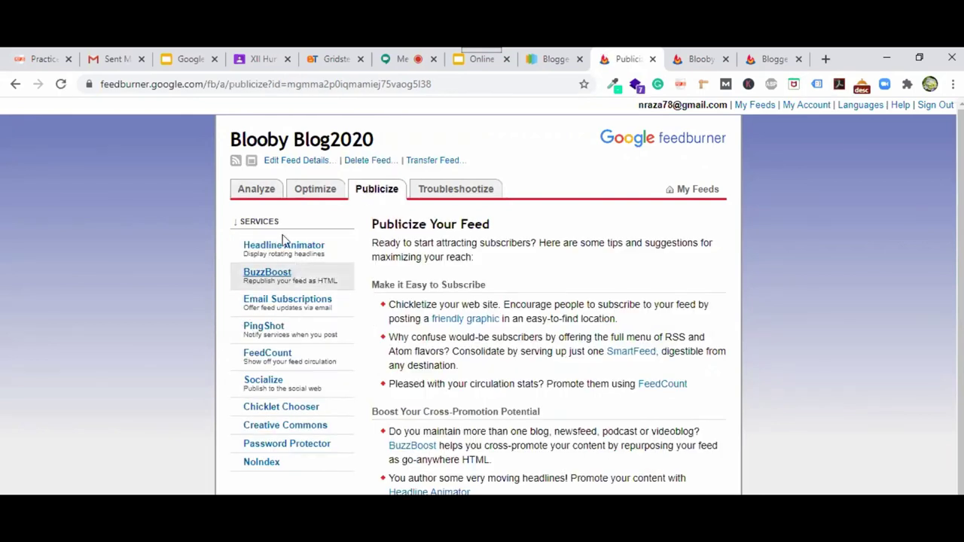
pyautogui.click(290, 307)
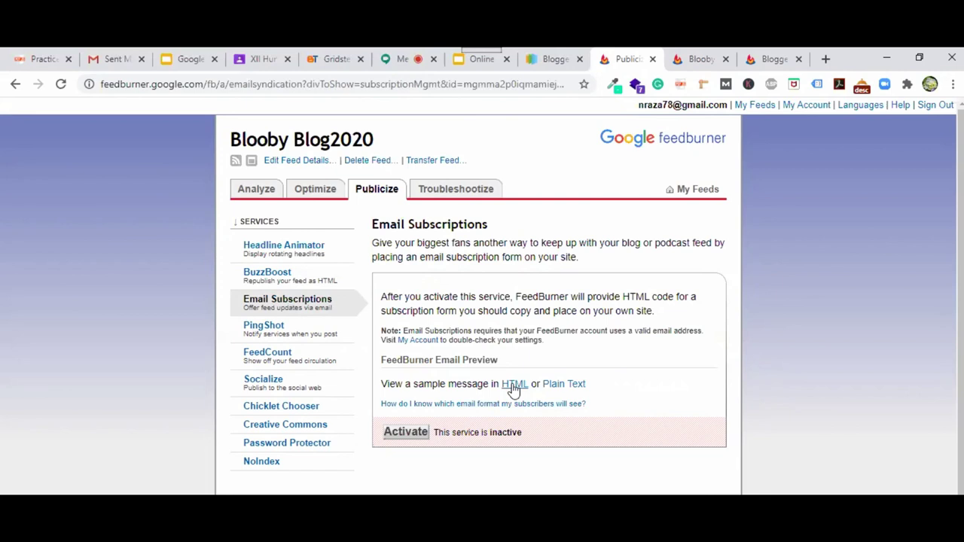
pyautogui.click(406, 433)
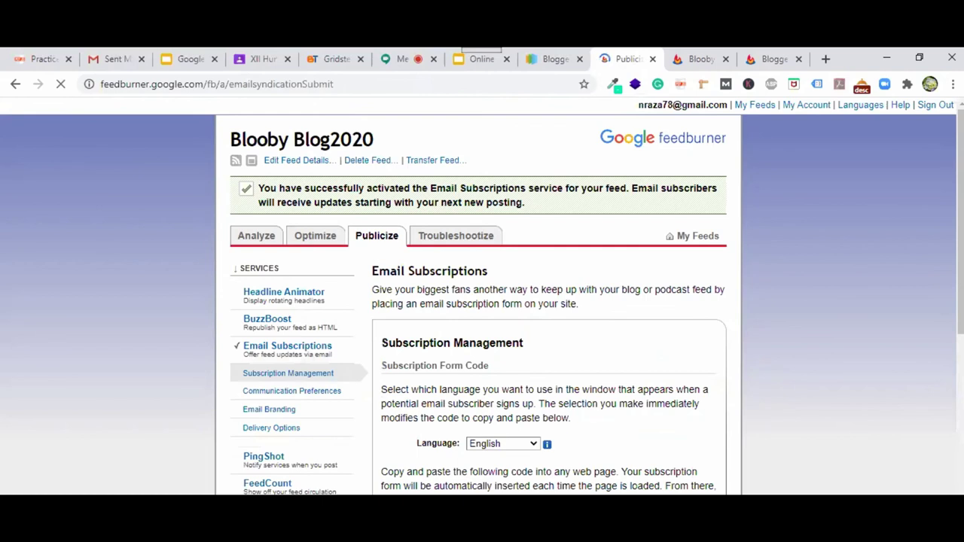
# Copy the complete English subscription form code from the Subscription Management section
pyautogui.scroll(-2, 482, 302)
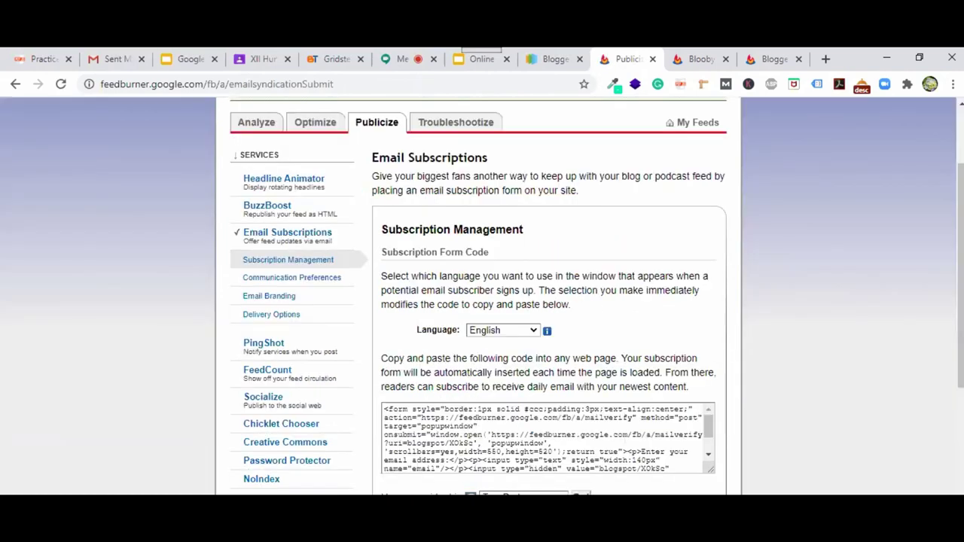
pyautogui.click(386, 409)
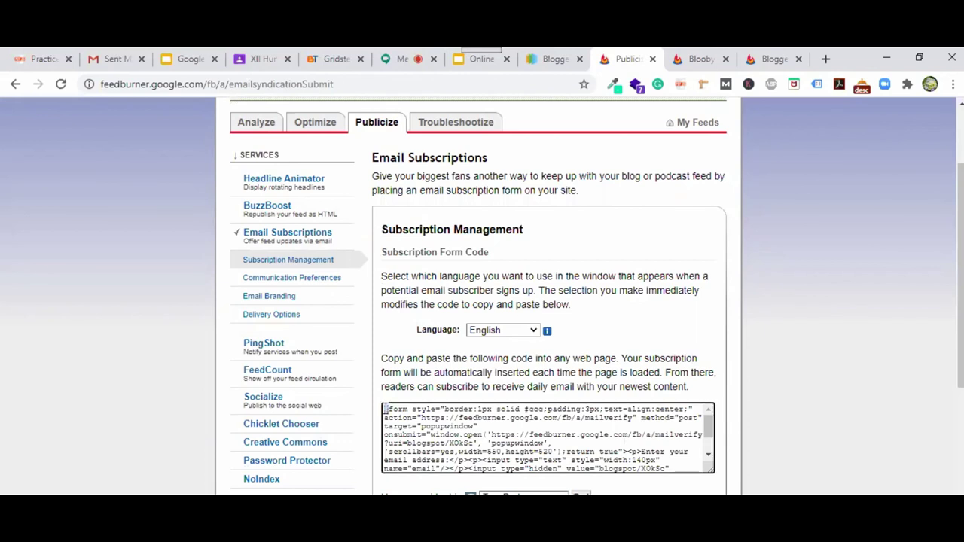
pyautogui.hotkey('ctrl', 'a')
pyautogui.hotkey('ctrl', 'c')
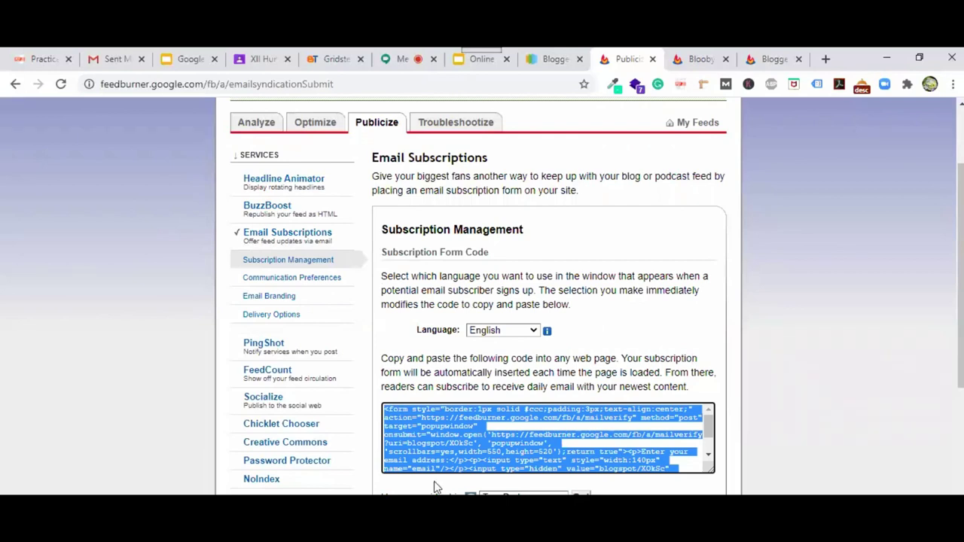
# Switch to Blogger and add an HTML/JavaScript gadget titled Subscription, containing the copied form code, to the layout's Sidebar (bottom) section
pyautogui.hotkey('alt', 'Tab')
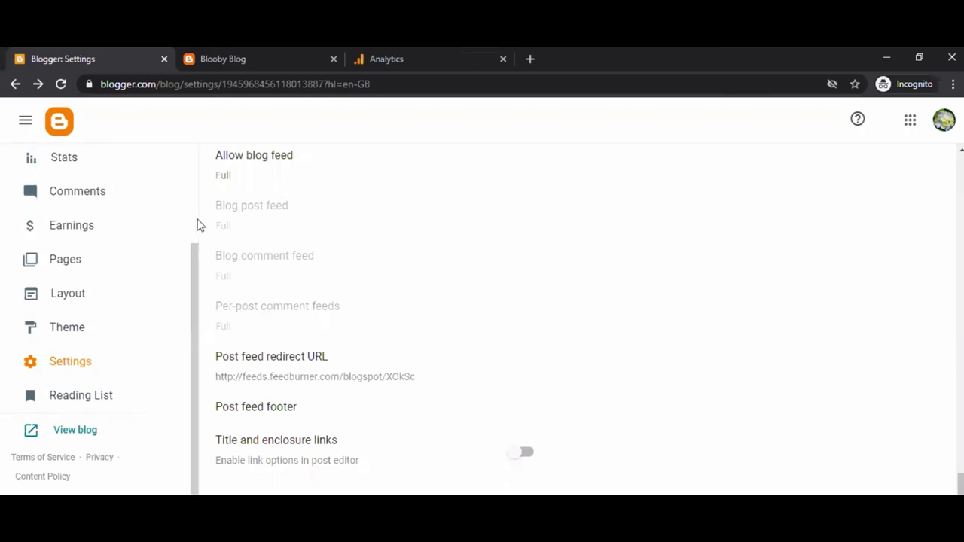
pyautogui.scroll(2, 198, 225)
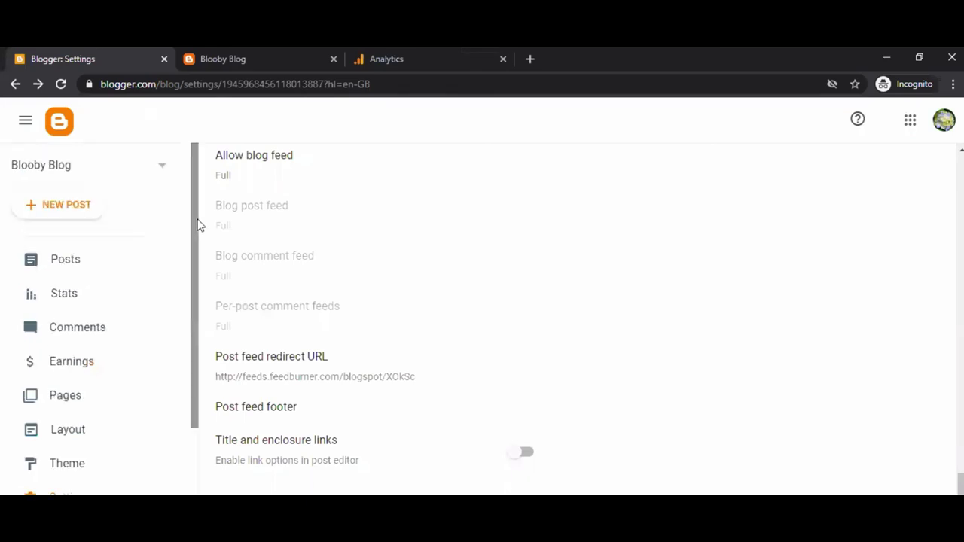
pyautogui.click(66, 429)
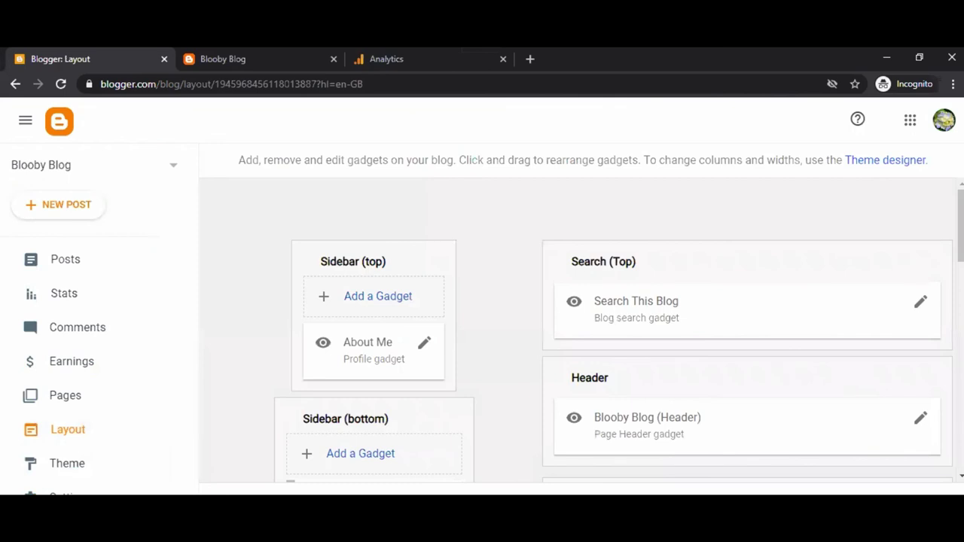
pyautogui.scroll(-1, 580, 332)
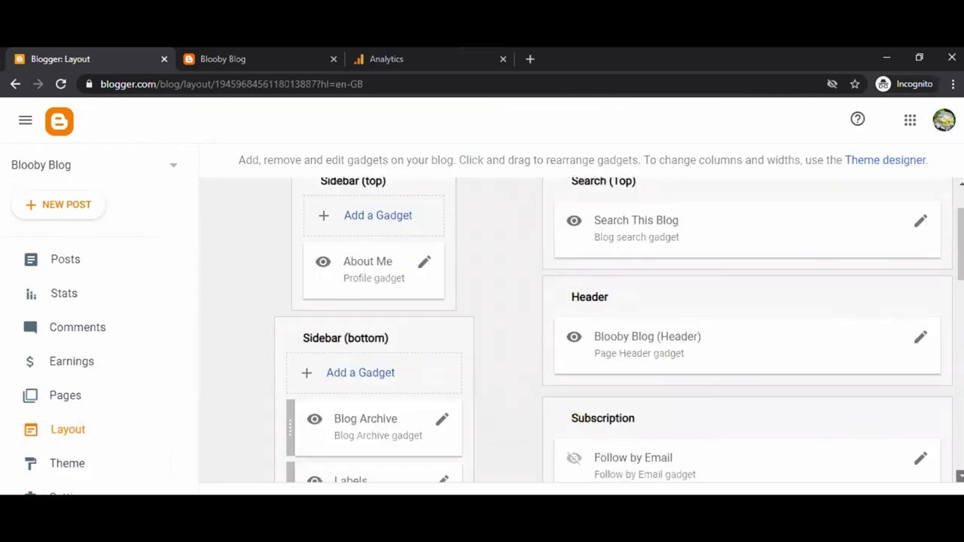
pyautogui.scroll(-1, 758, 384)
pyautogui.scroll(-1, 697, 319)
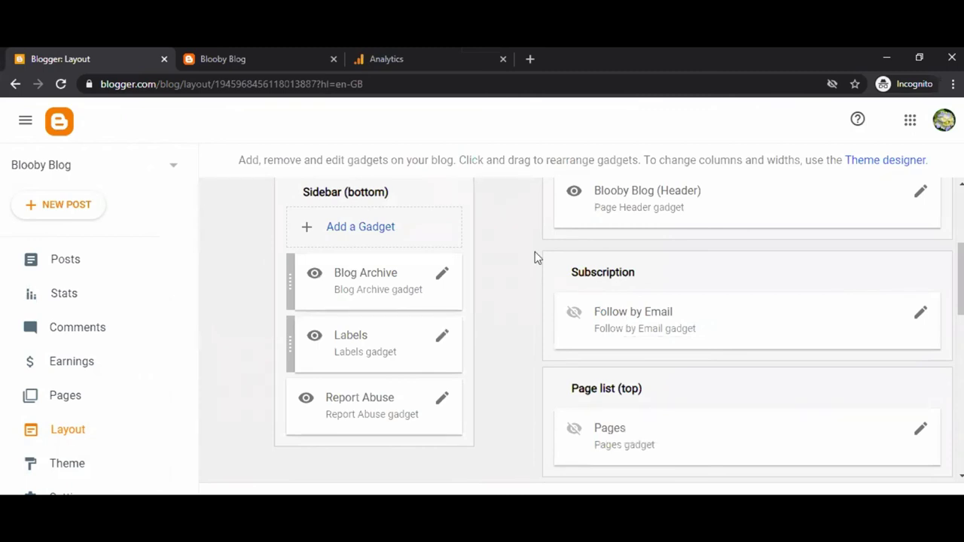
pyautogui.click(383, 228)
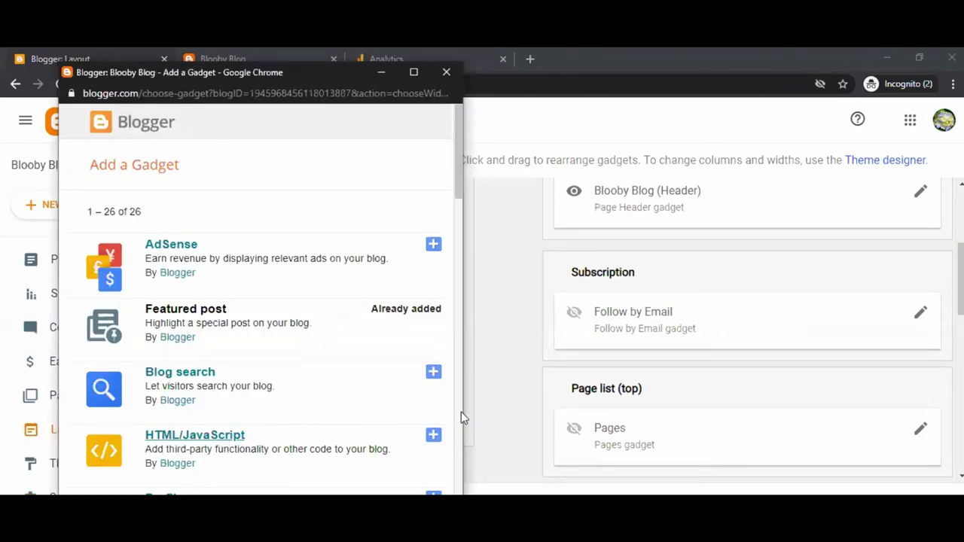
pyautogui.click(433, 436)
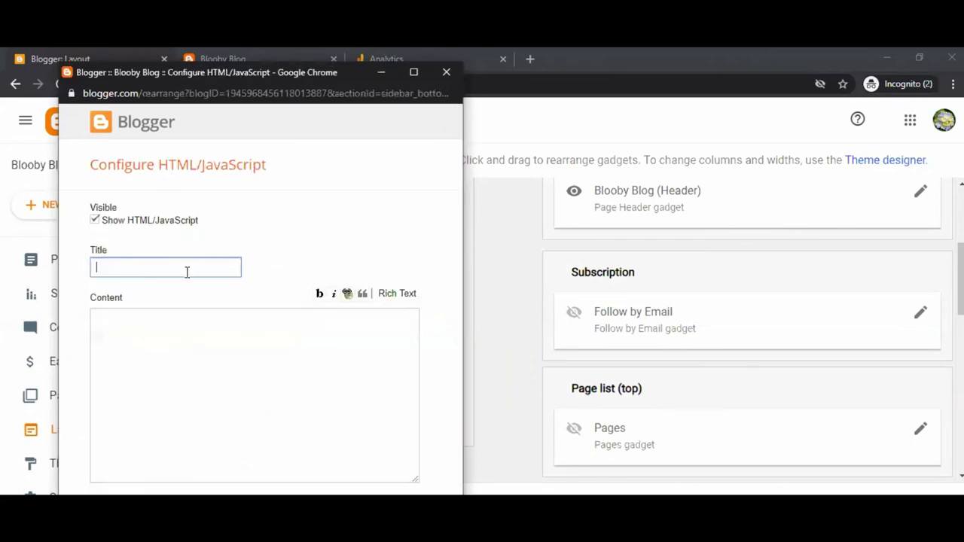
pyautogui.write('Subscription')
pyautogui.click(168, 333)
pyautogui.hotkey('ctrl', 'v')
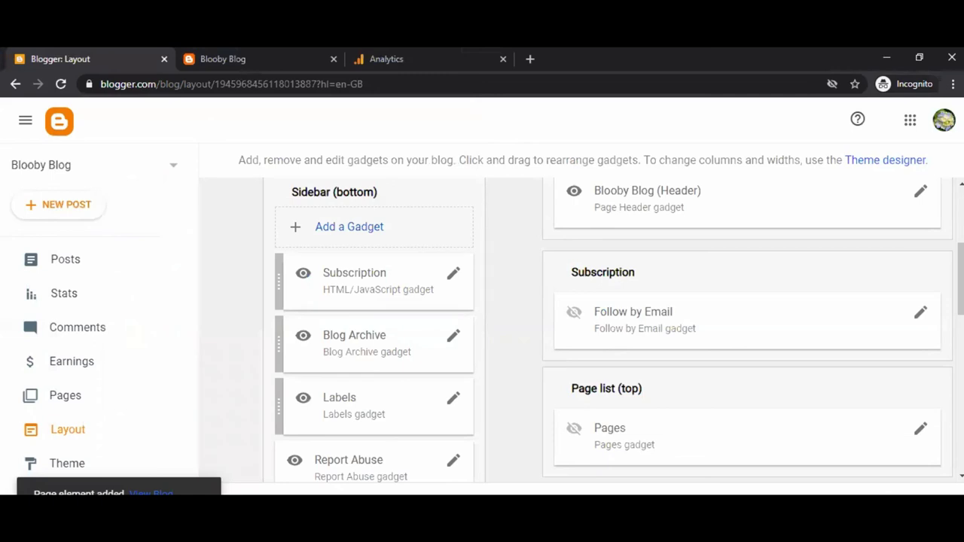
# Reload the published Blooby Blog and check the email subscription form in its sidebar
pyautogui.scroll(1, 487, 246)
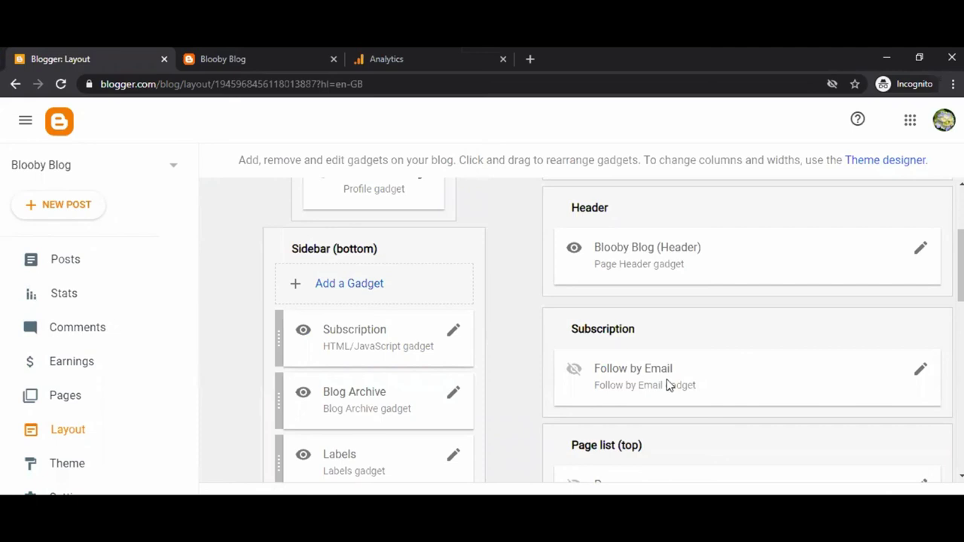
pyautogui.hotkey('ctrl', 'Tab')
pyautogui.click(61, 85)
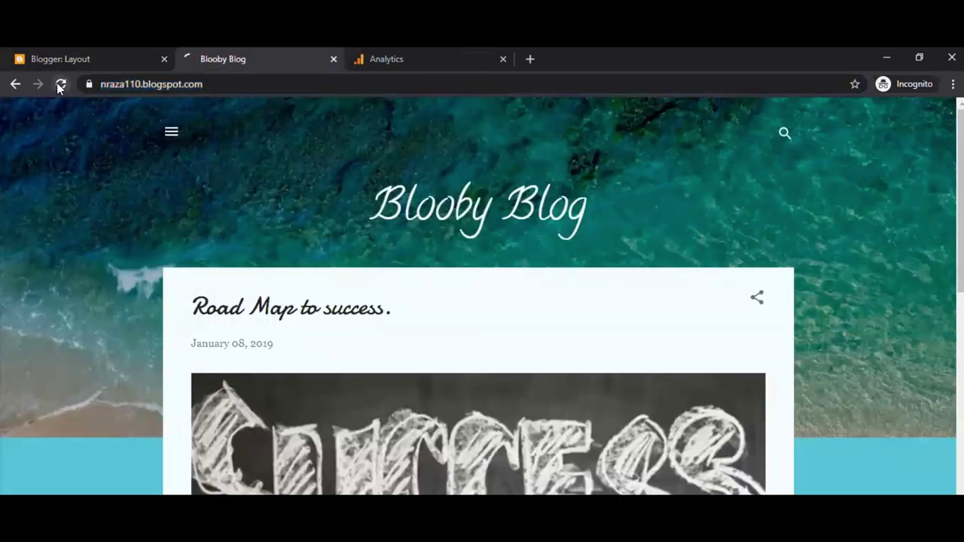
pyautogui.click(173, 135)
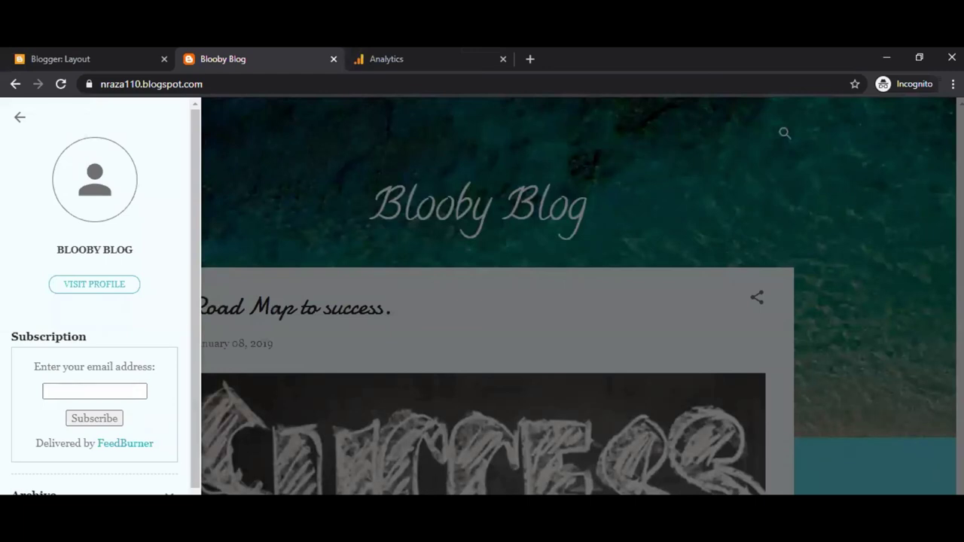
pyautogui.scroll(-1, 105, 300)
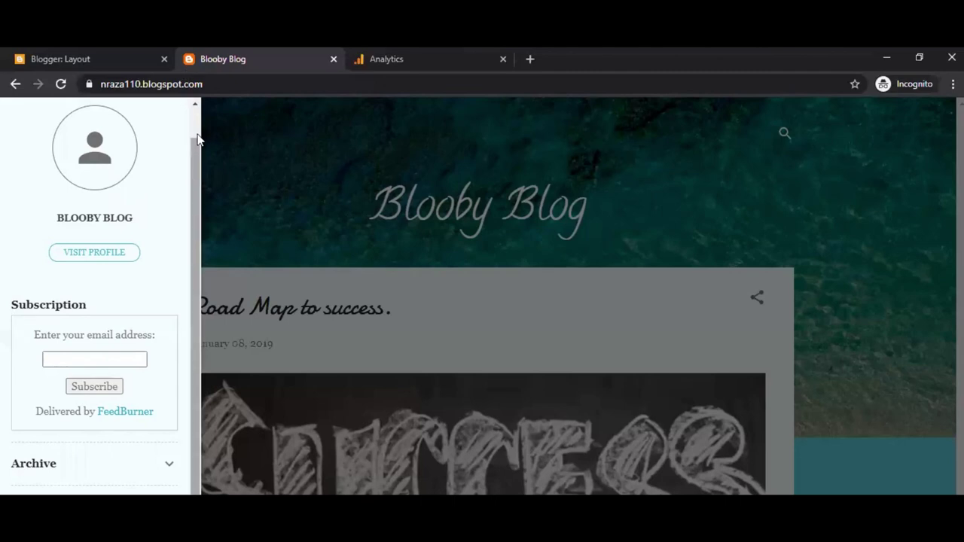
pyautogui.scroll(1, 198, 138)
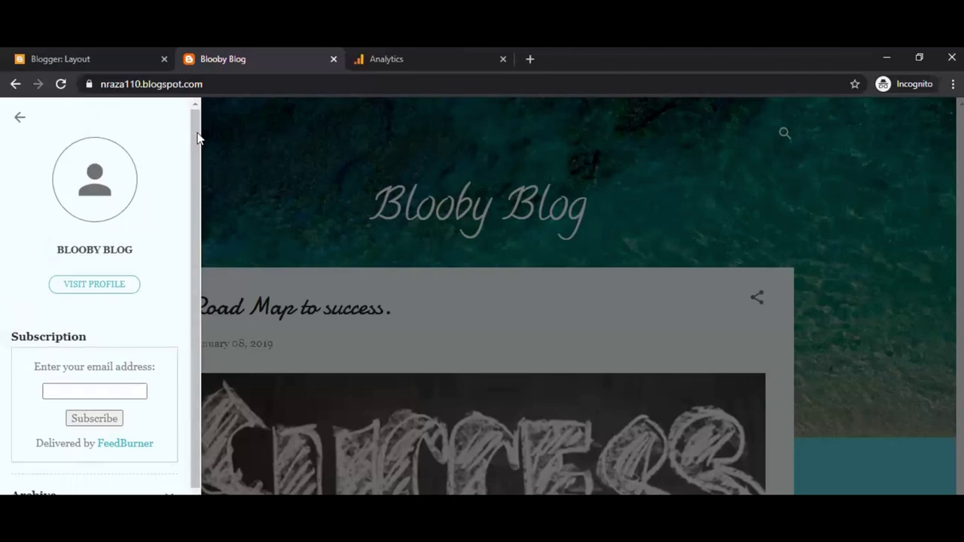
pyautogui.click(21, 117)
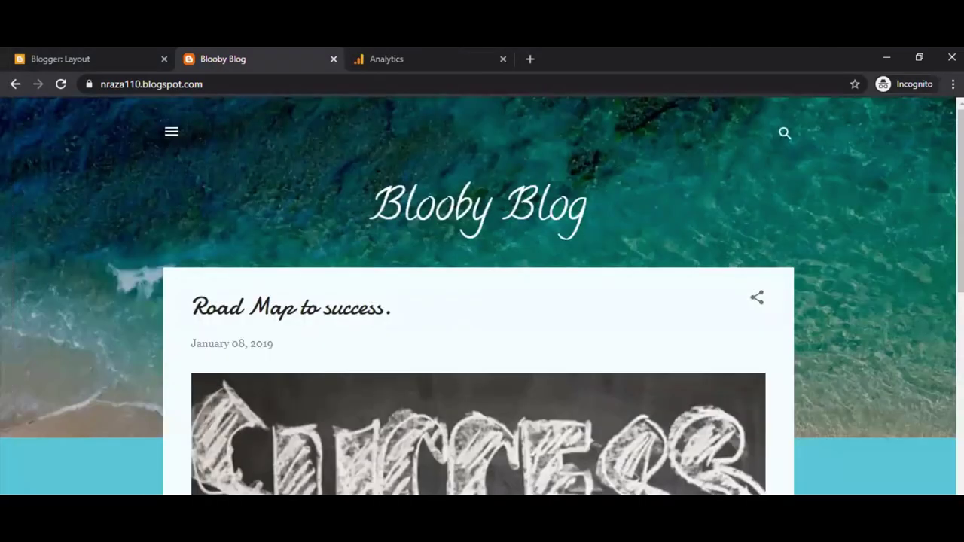
# Bring up the open browser windows to switch away from the Blooby Blog page
pyautogui.click(369, 527)
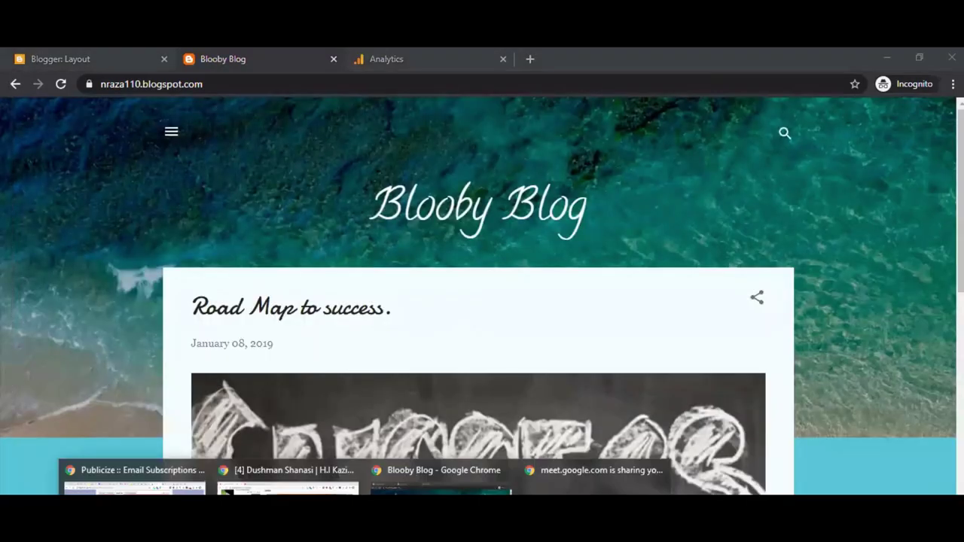